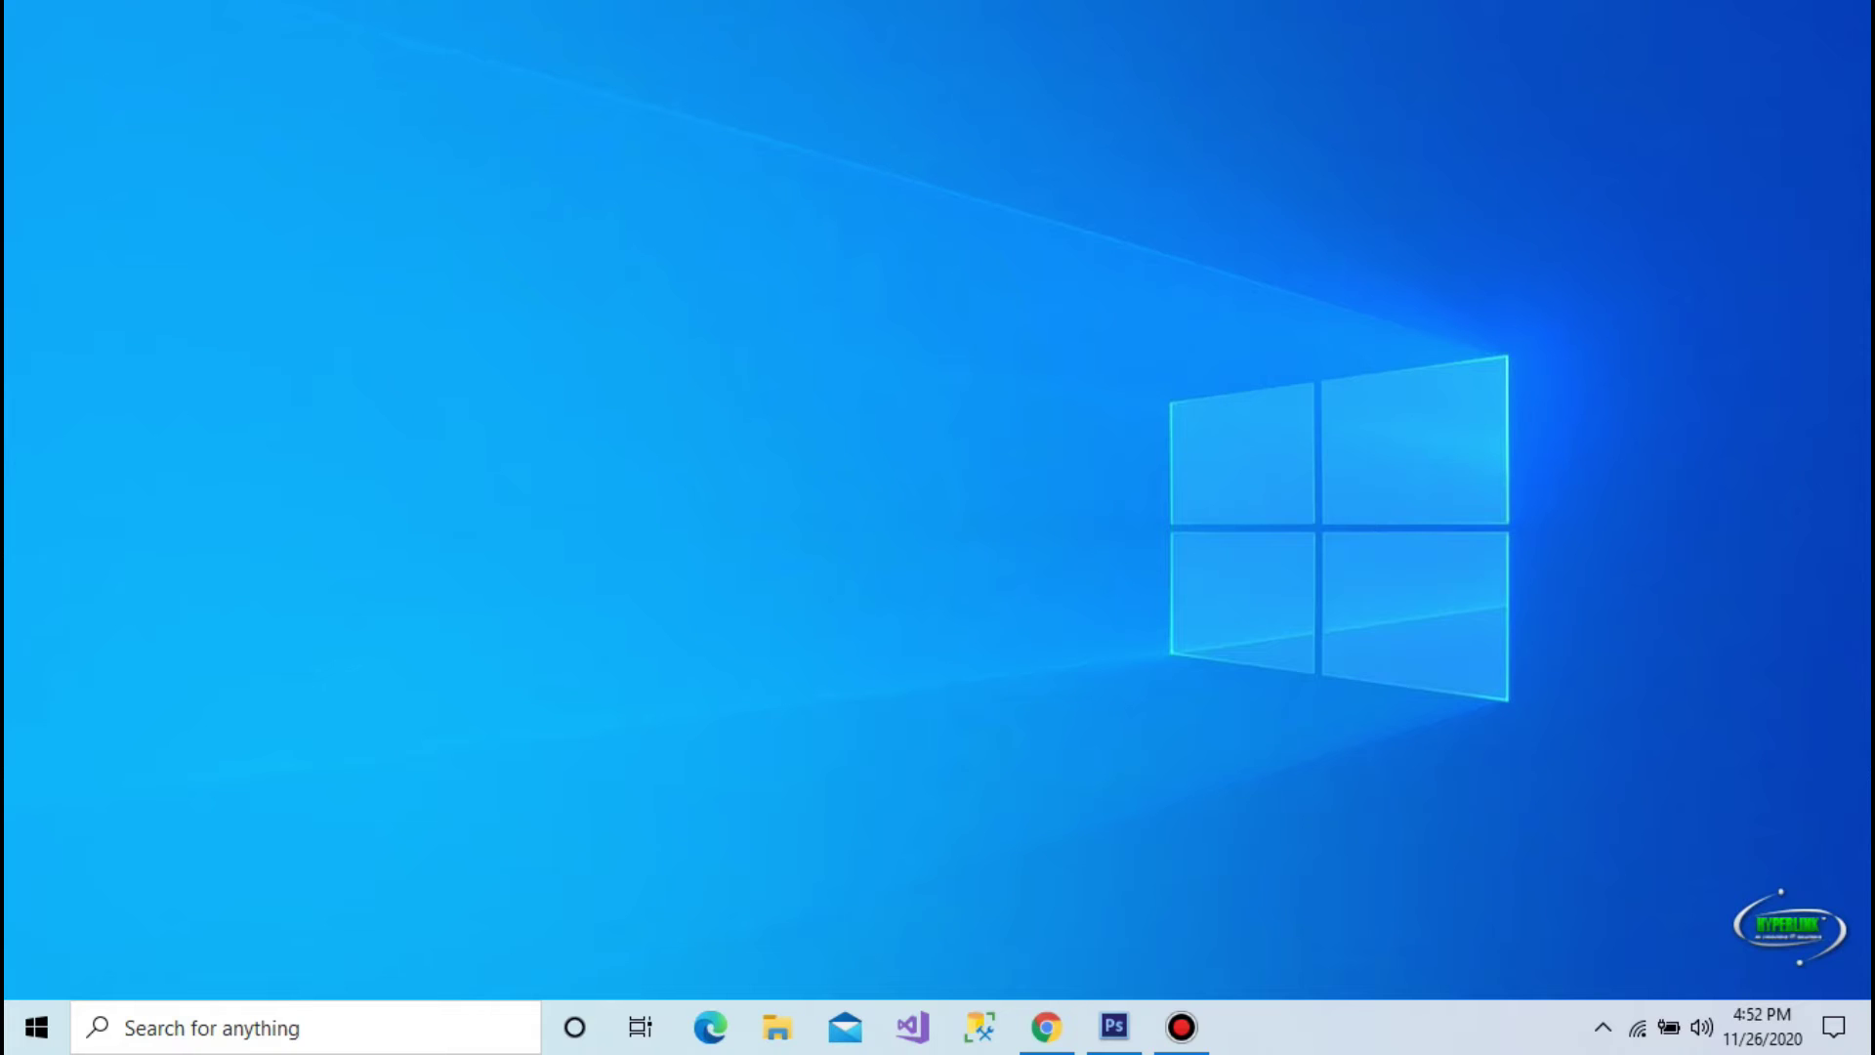
key(ctrl+shift+Escape)
drag(875, 167, 866, 138)
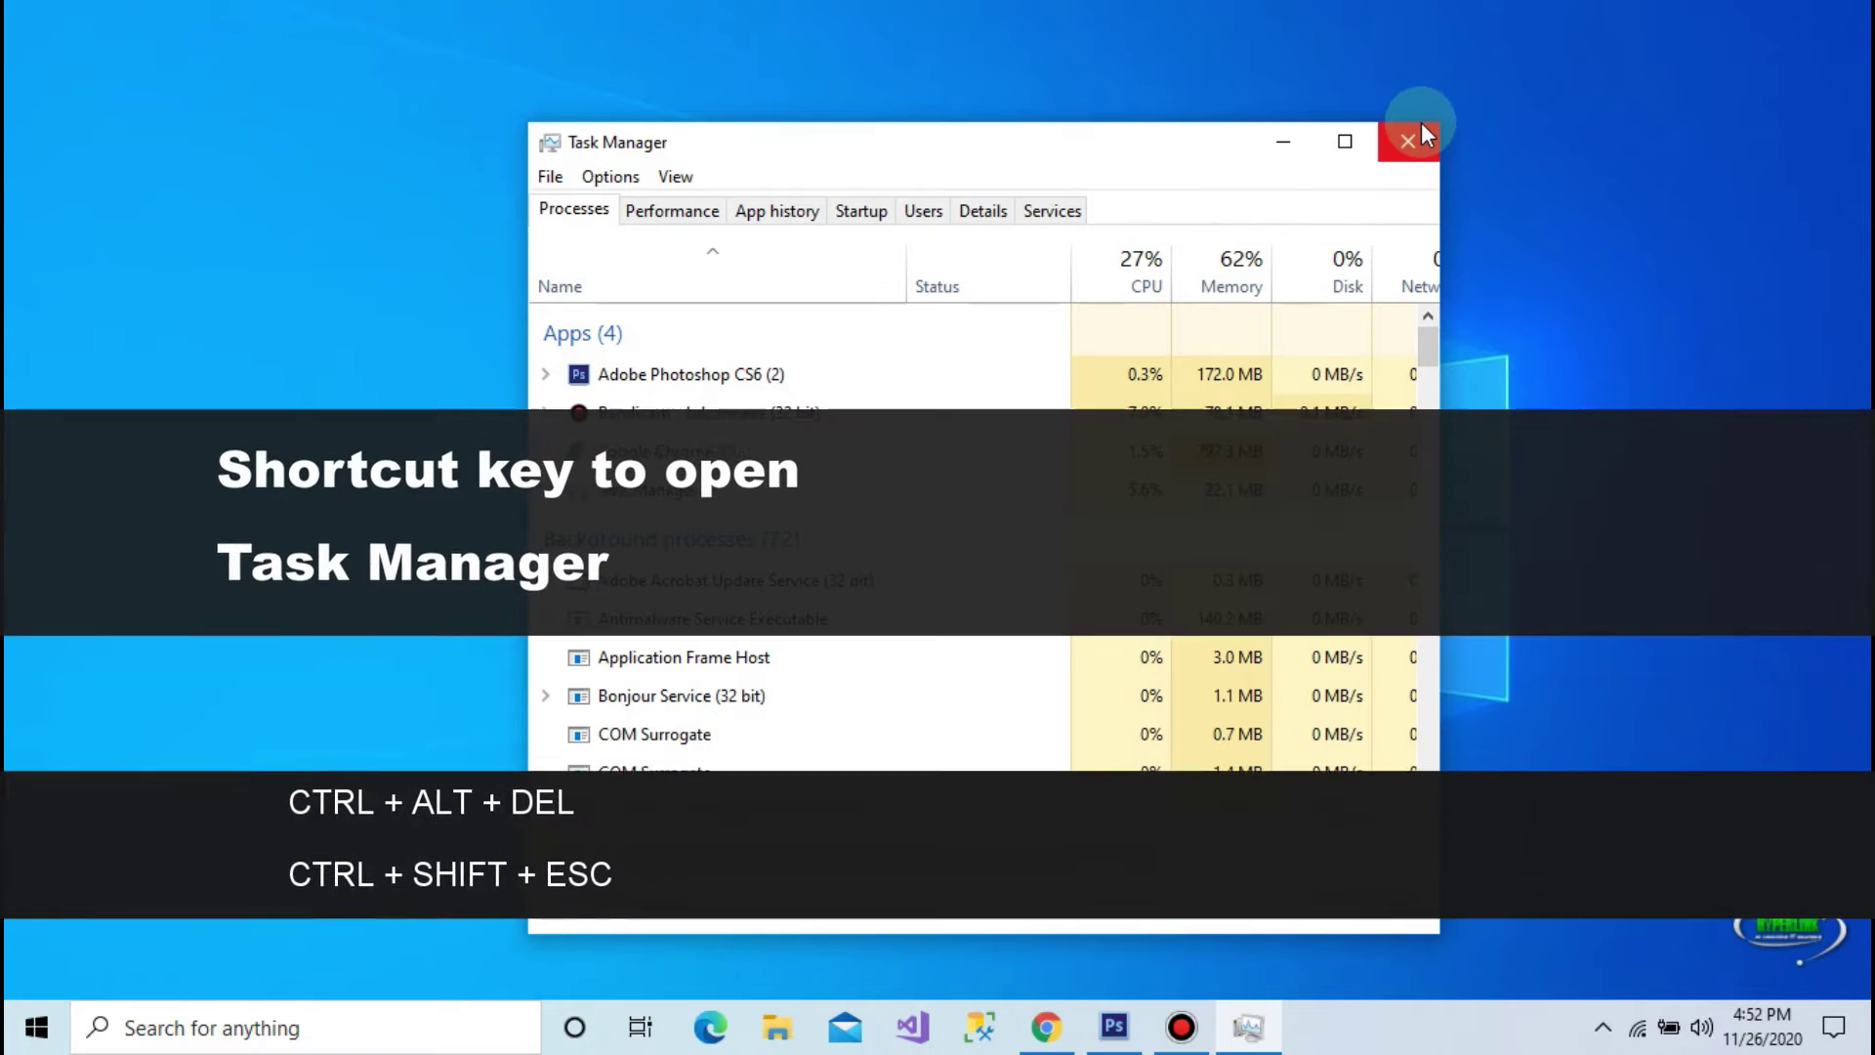
click(1423, 129)
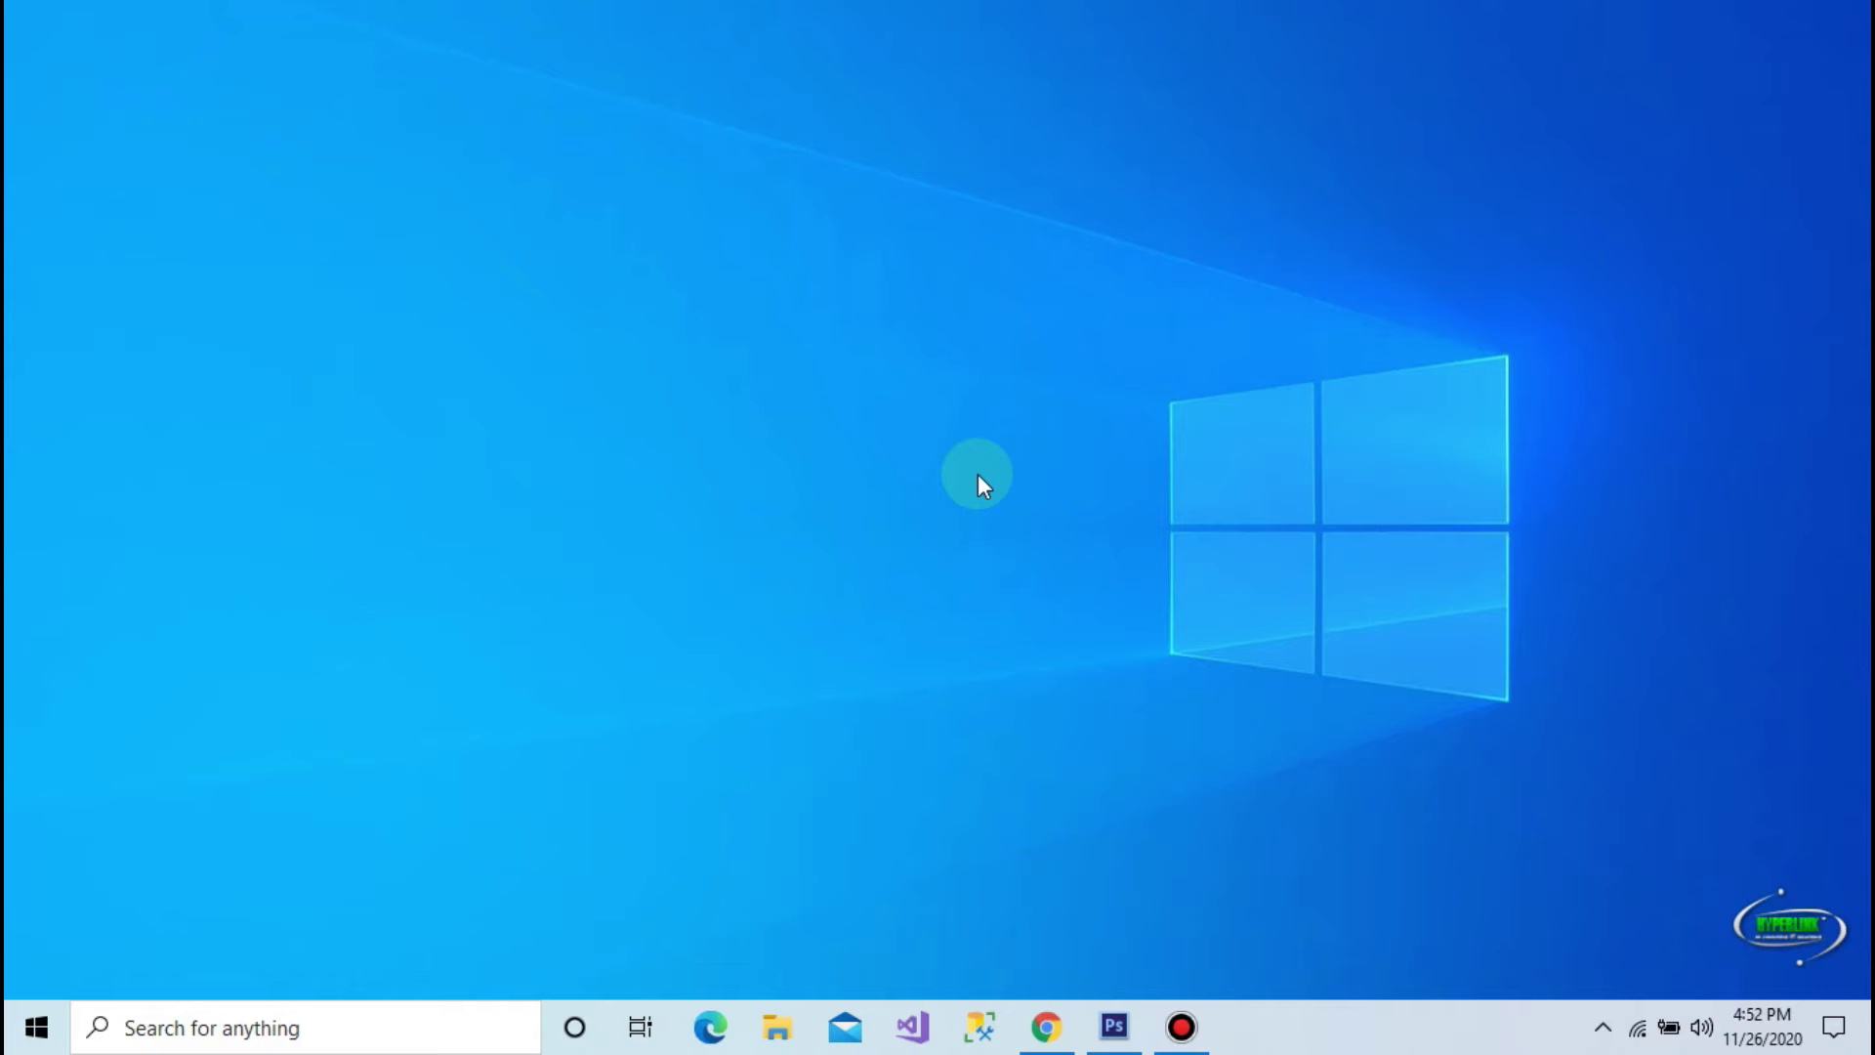
Open Task Manager and look through performance, app history, users, details and services, ending on the startup programs
key(ctrl+shift+Escape)
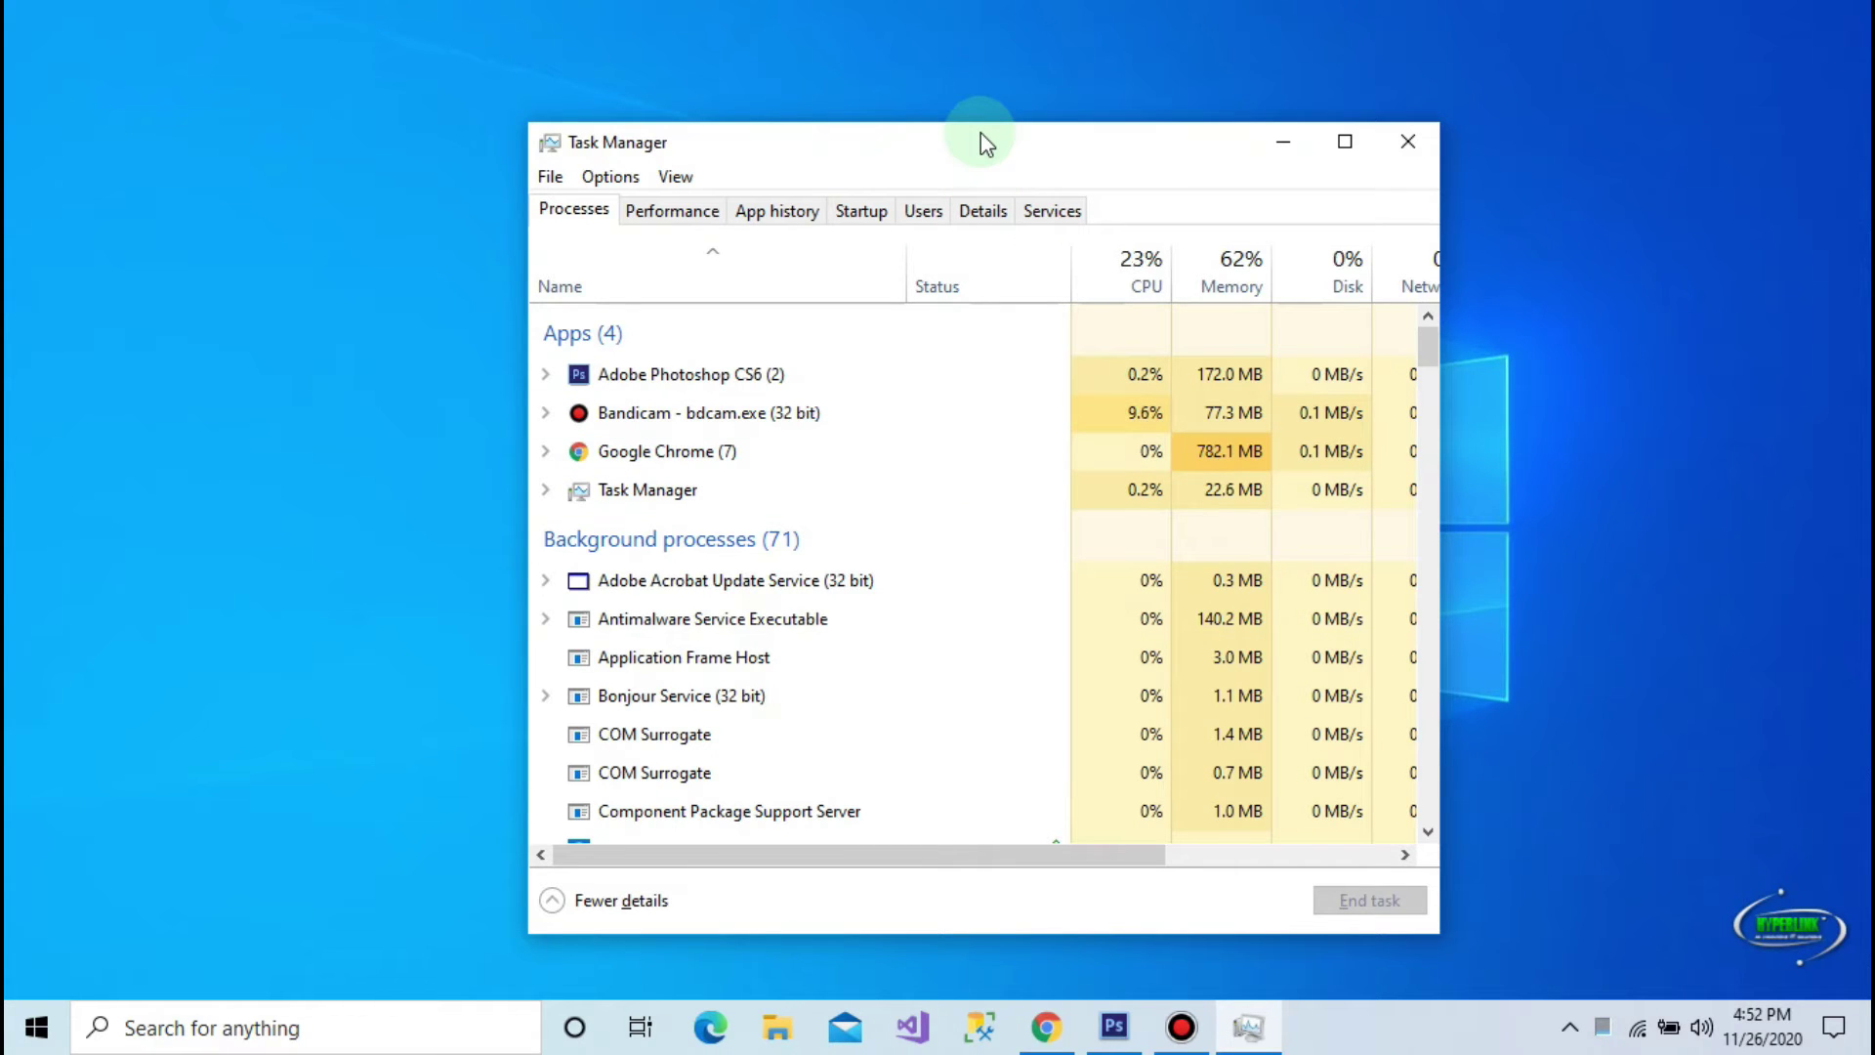
click(707, 214)
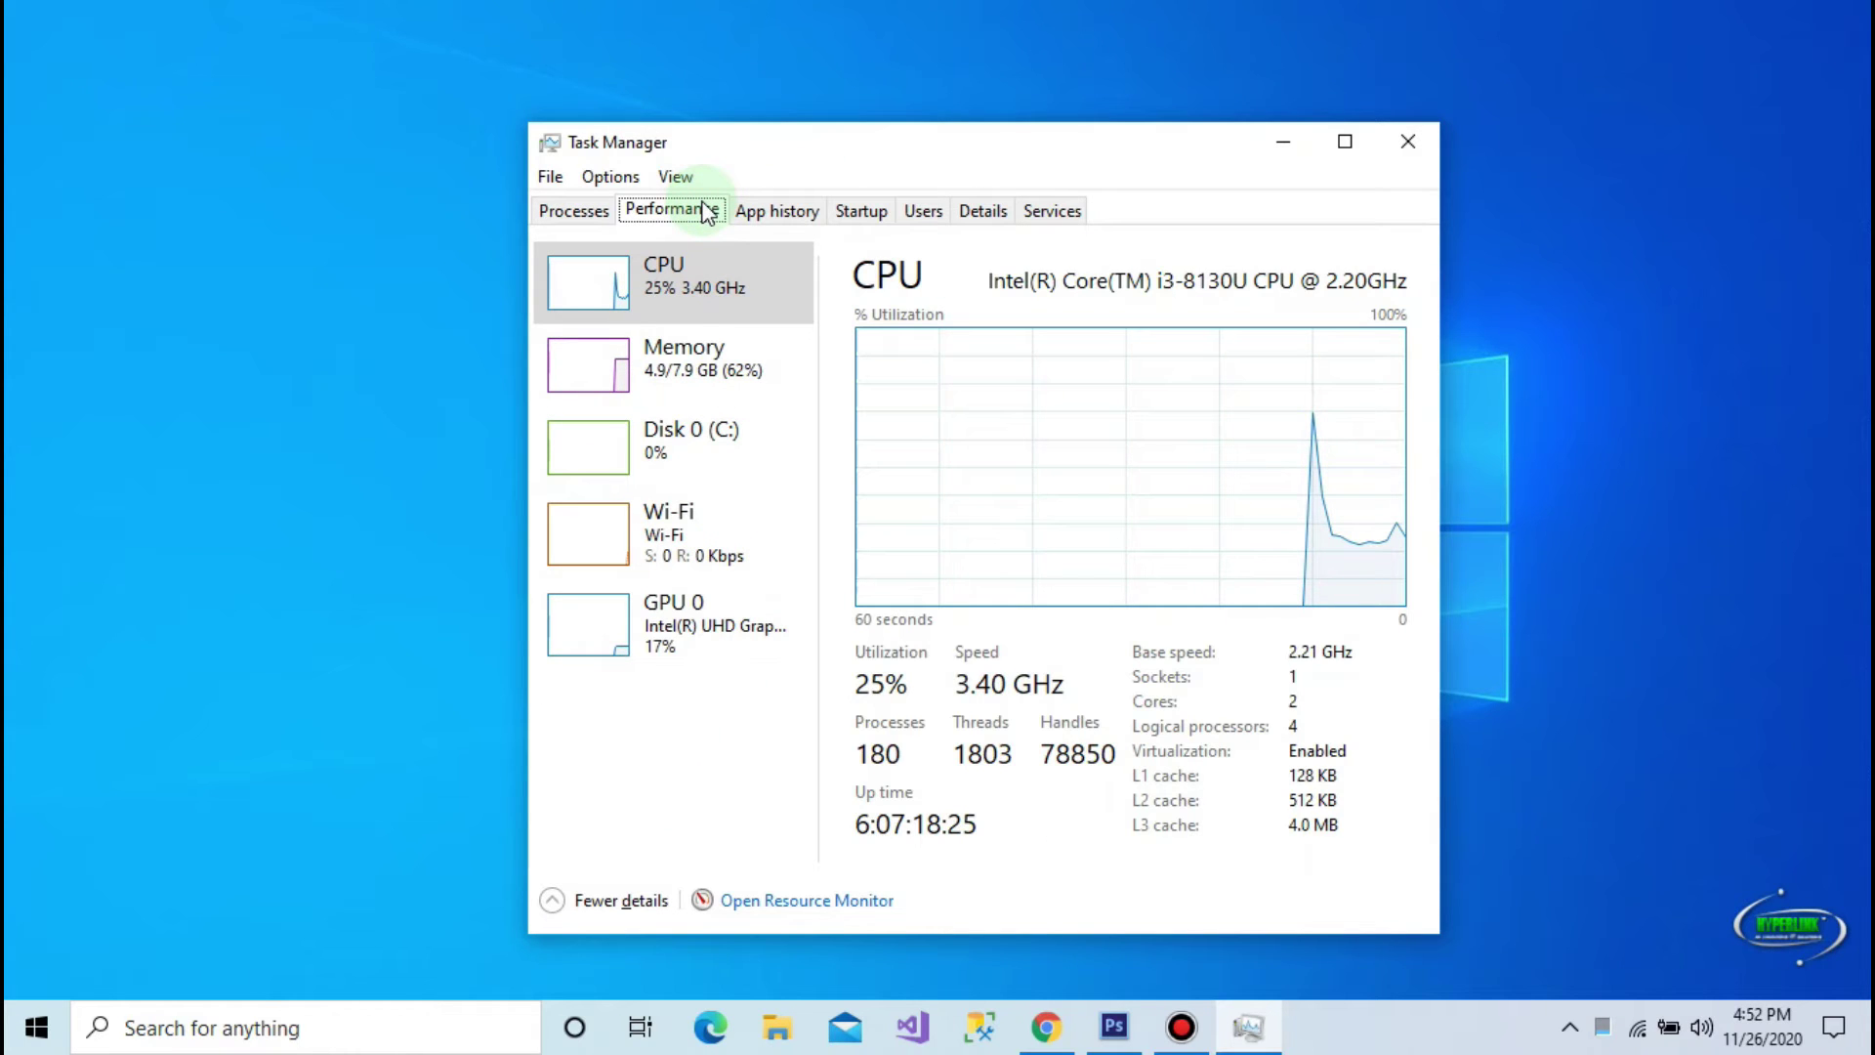
click(762, 212)
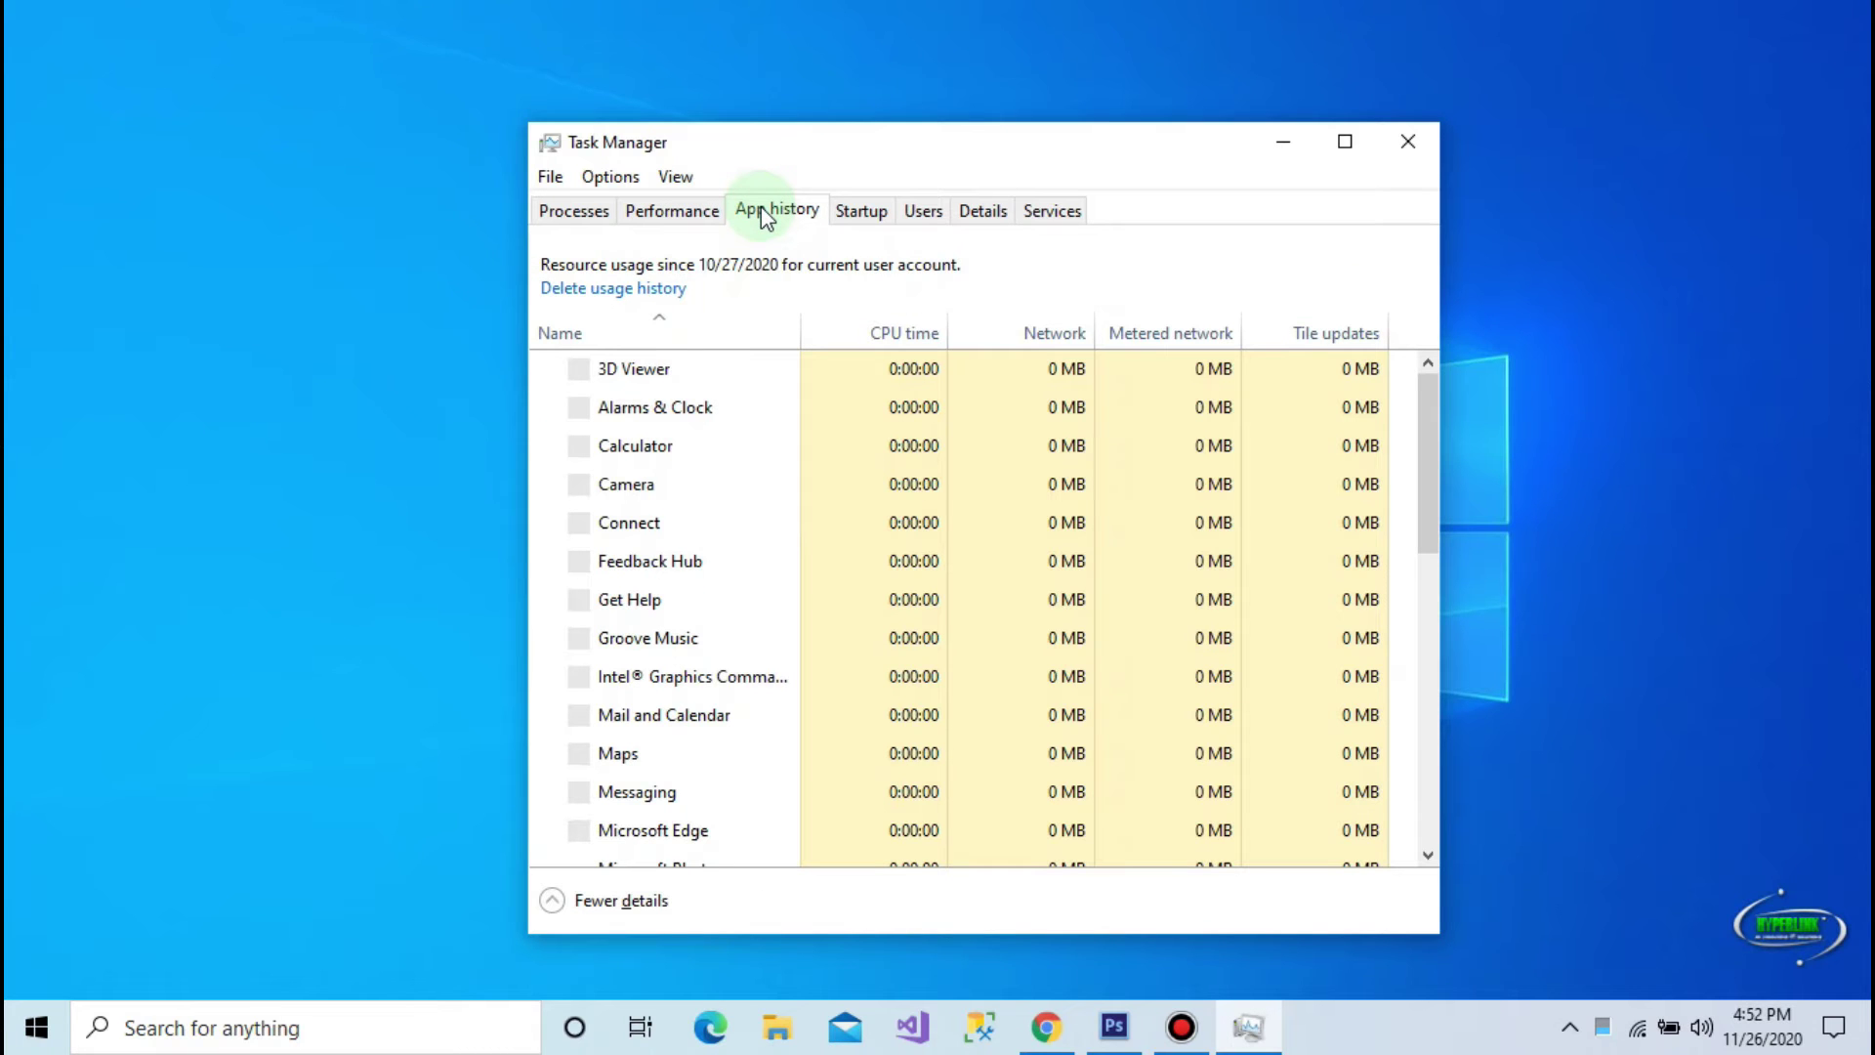
click(921, 211)
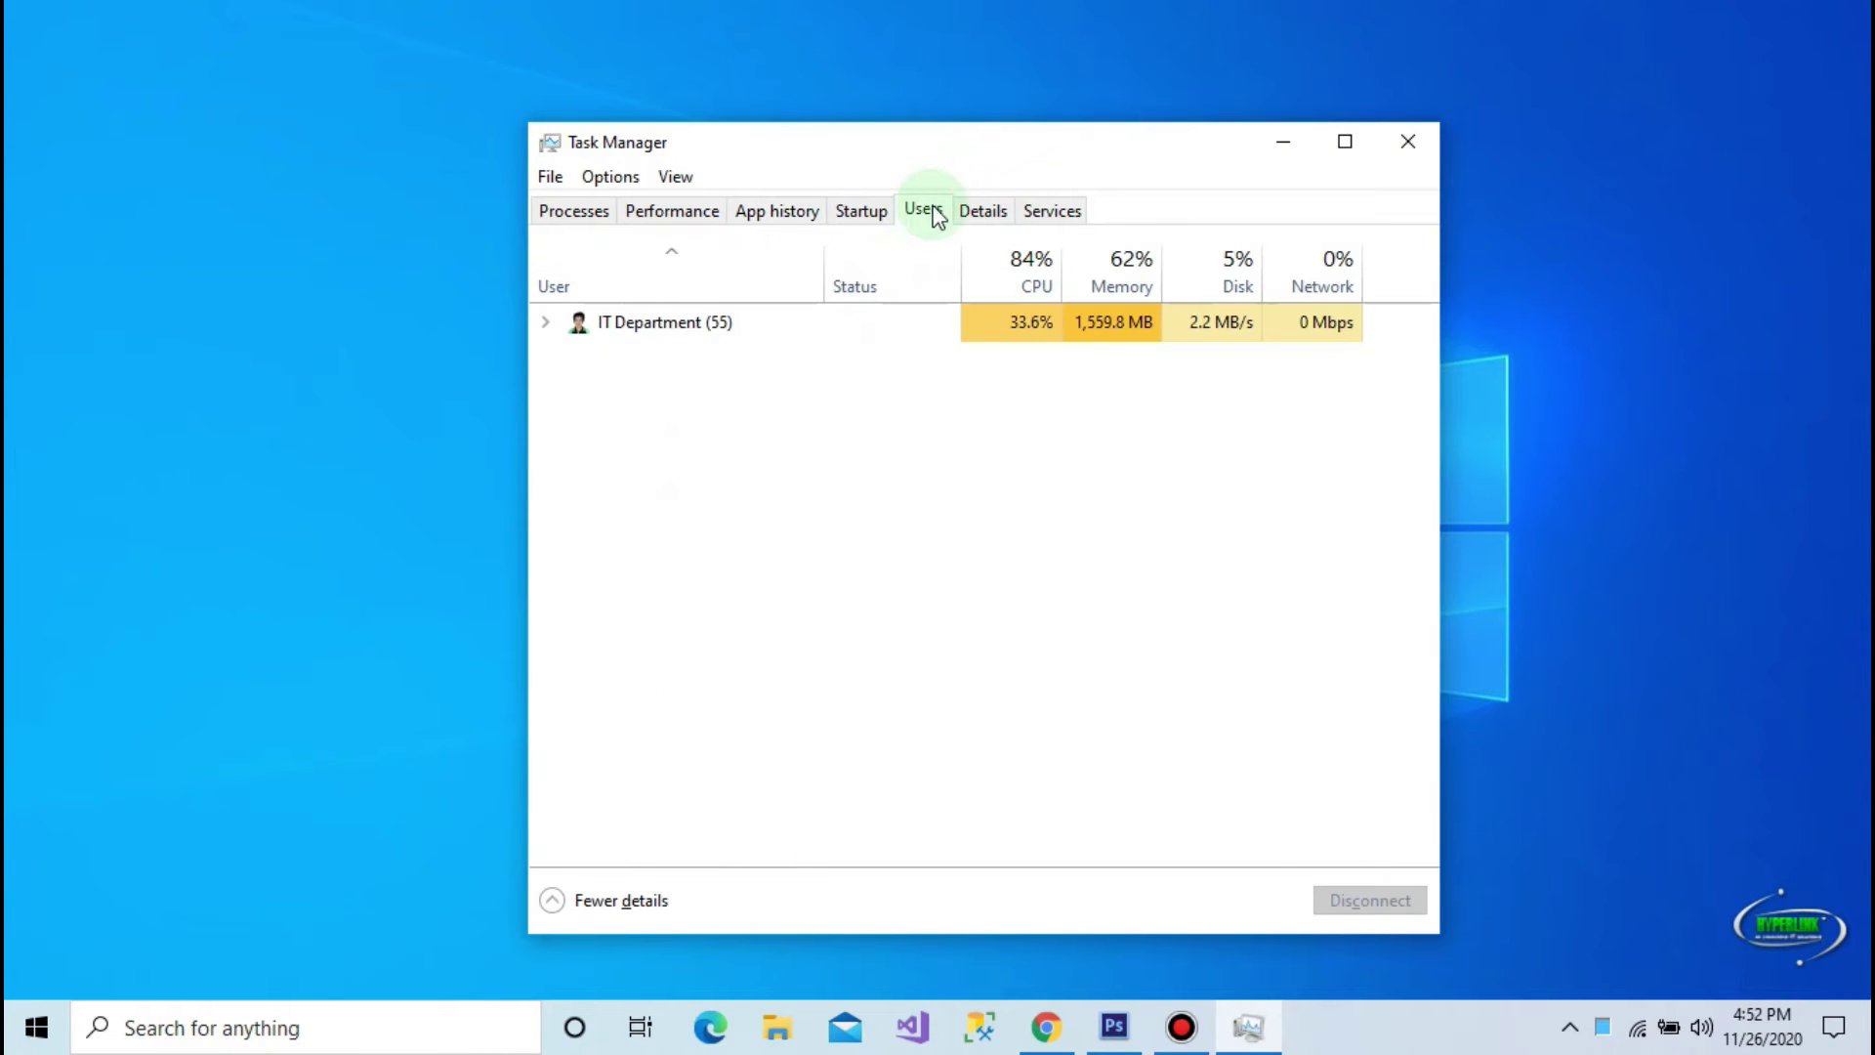
click(979, 211)
click(1050, 213)
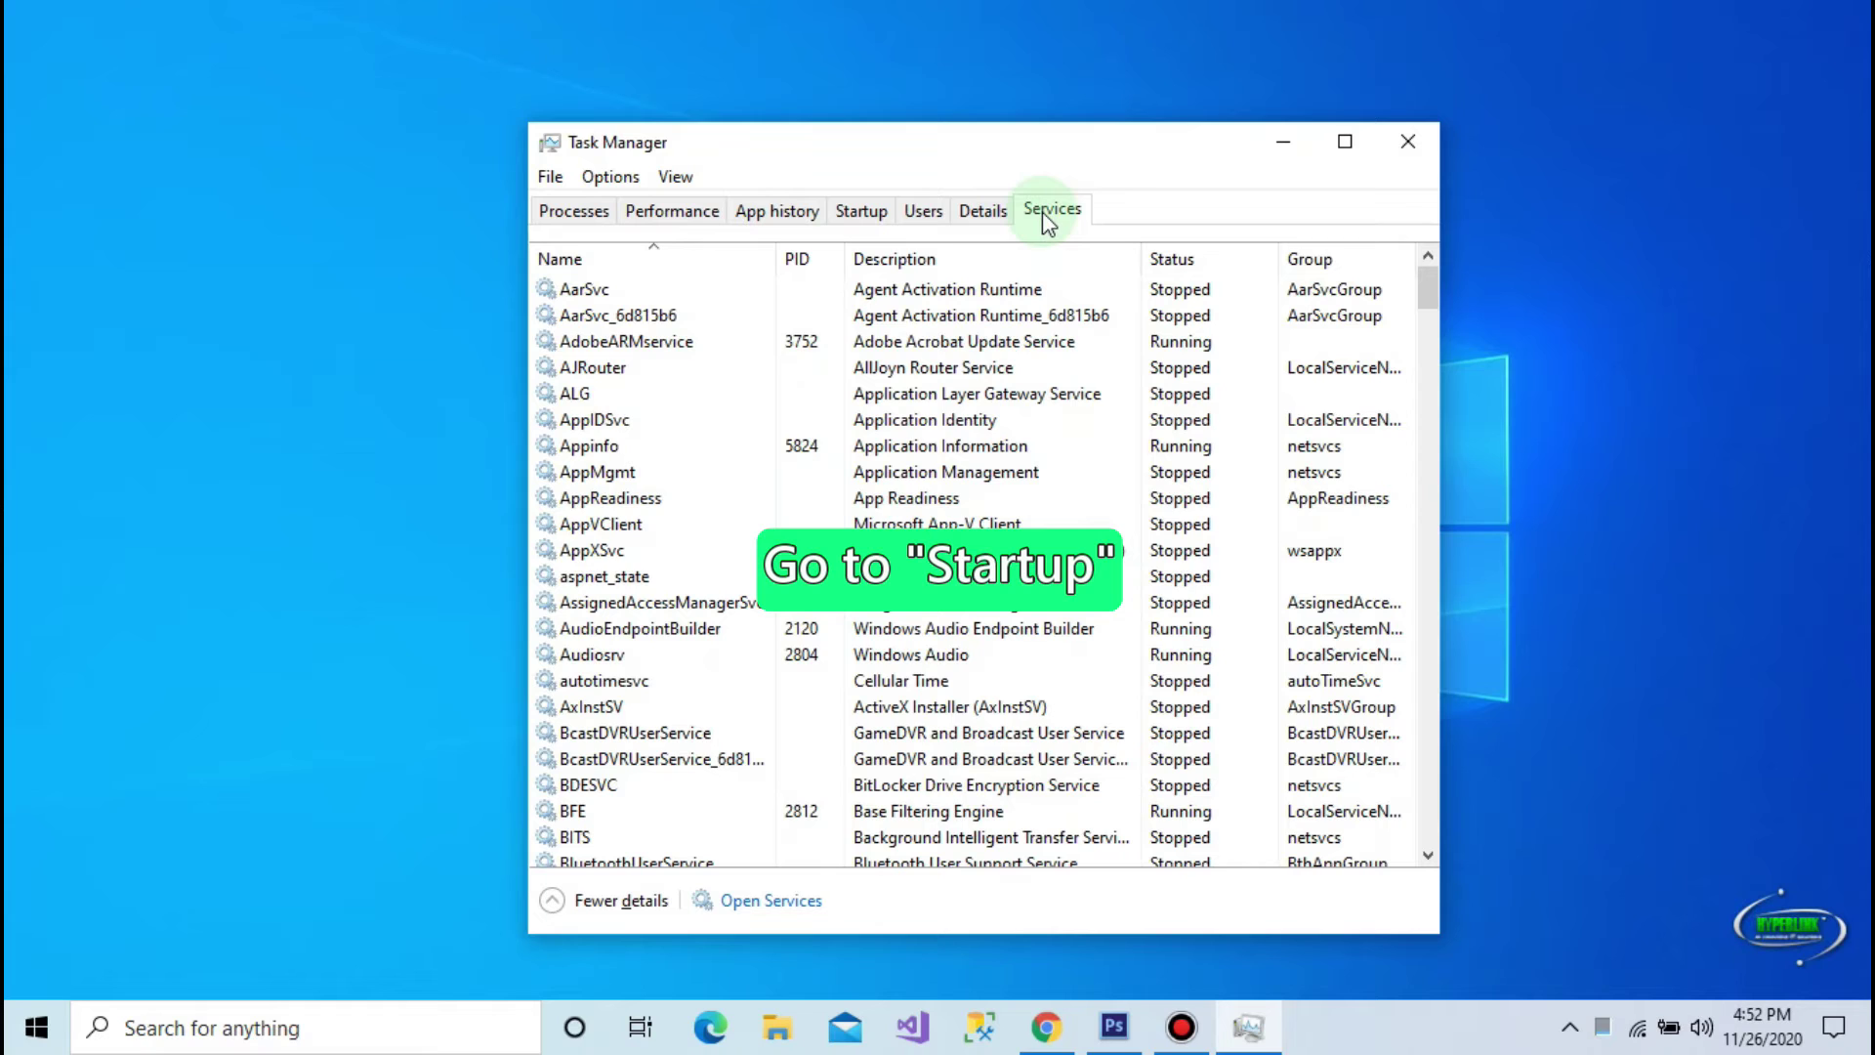
click(857, 215)
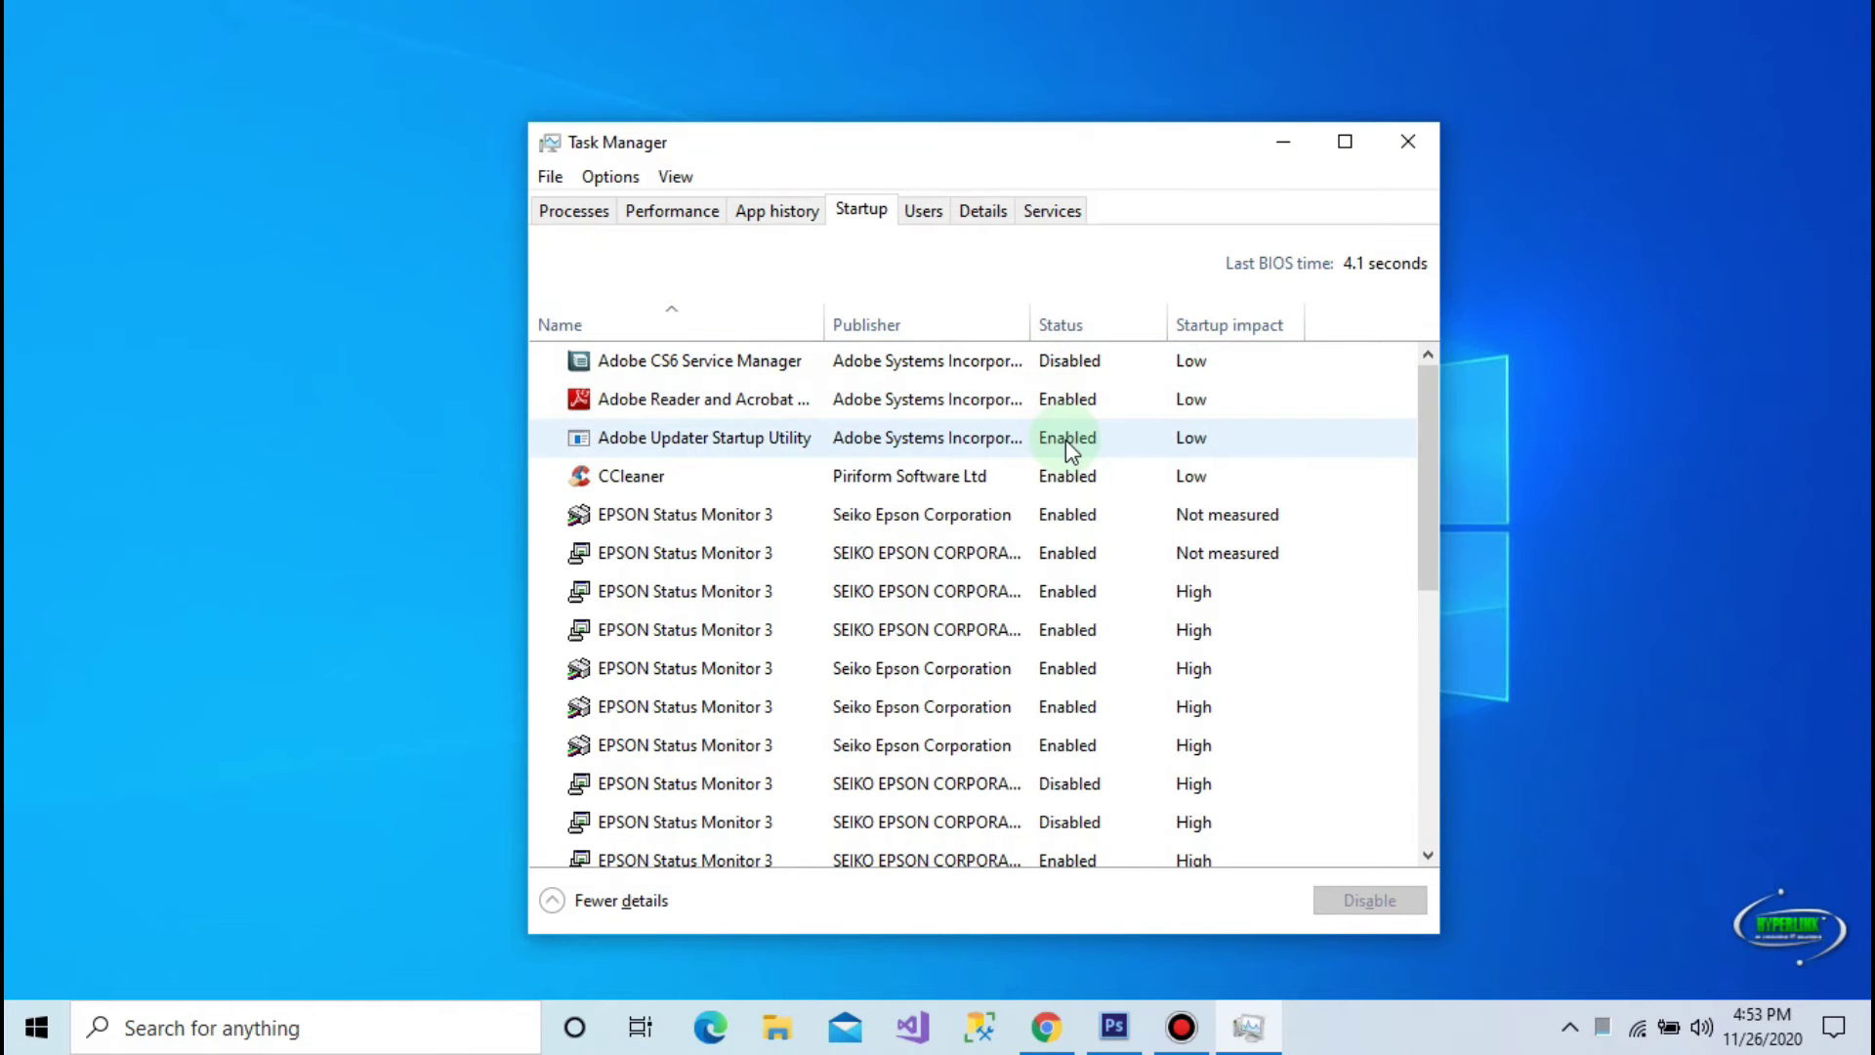
Examine the full list of startup programs, checking the status and startup impact of each entry
drag(1416, 488, 1373, 752)
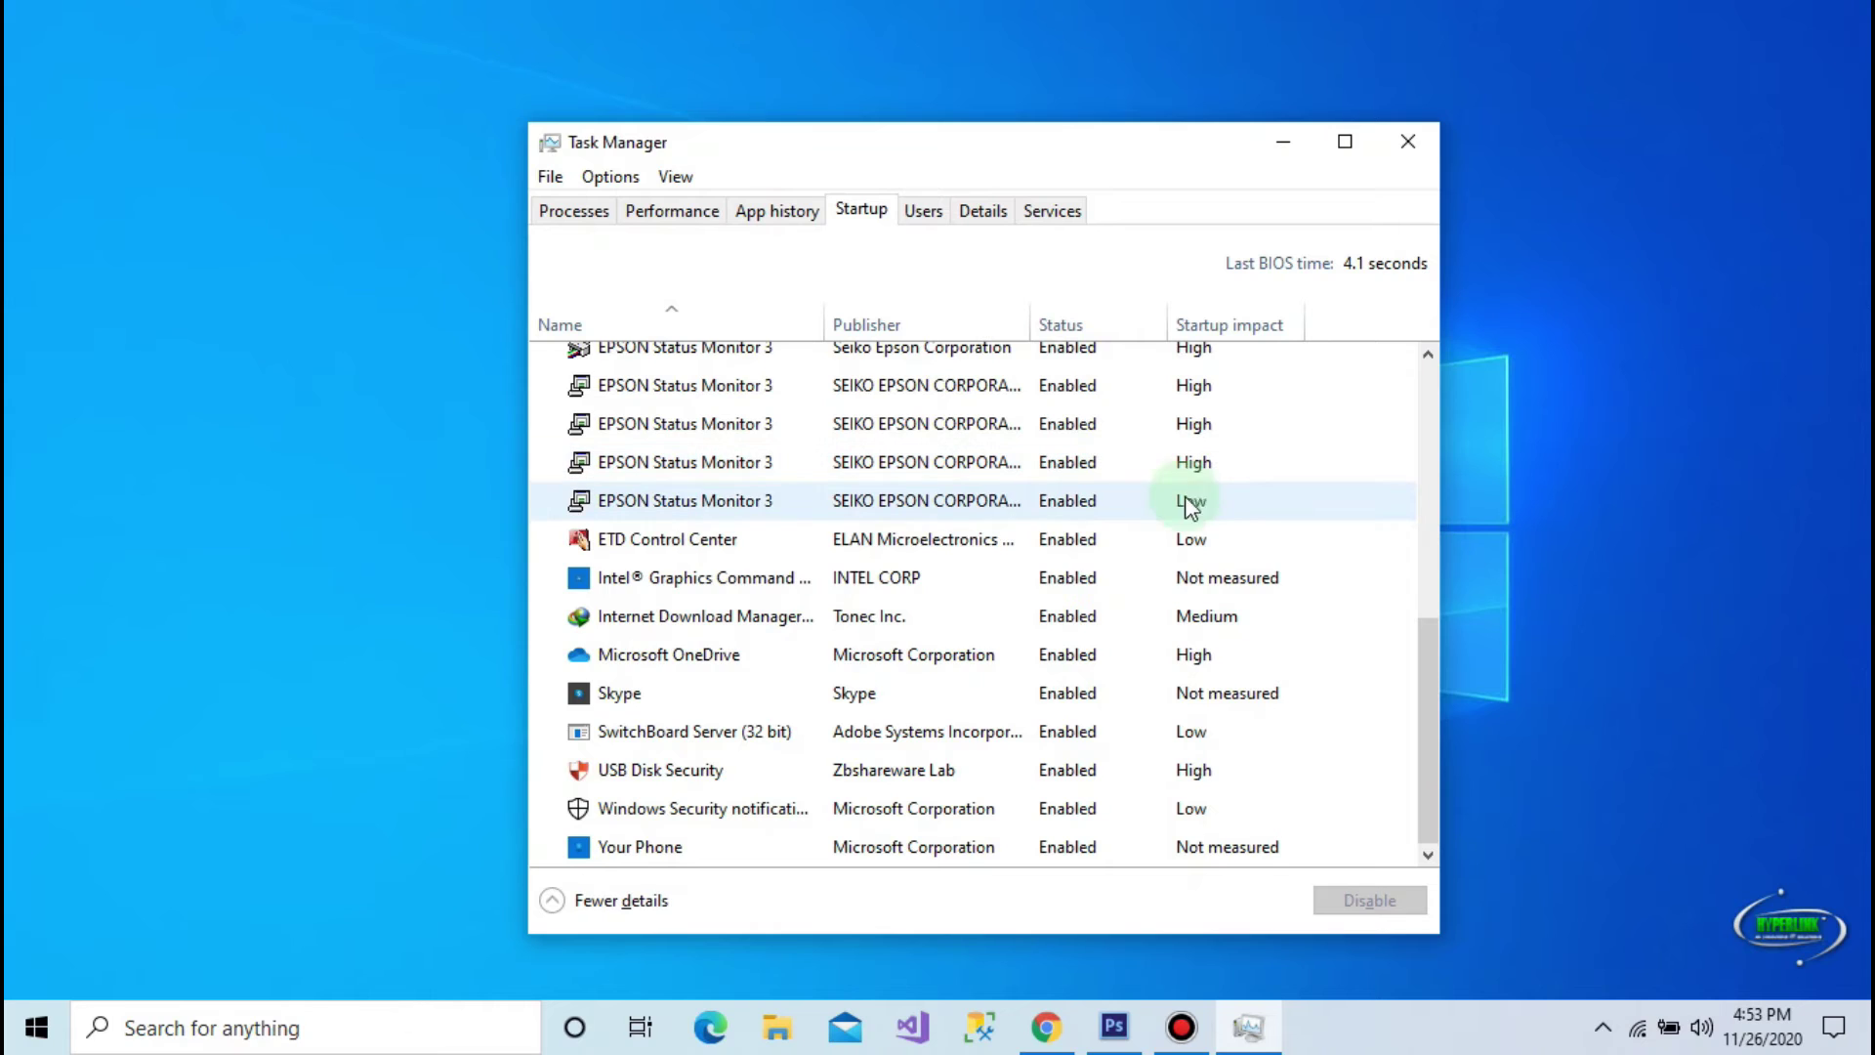
click(713, 654)
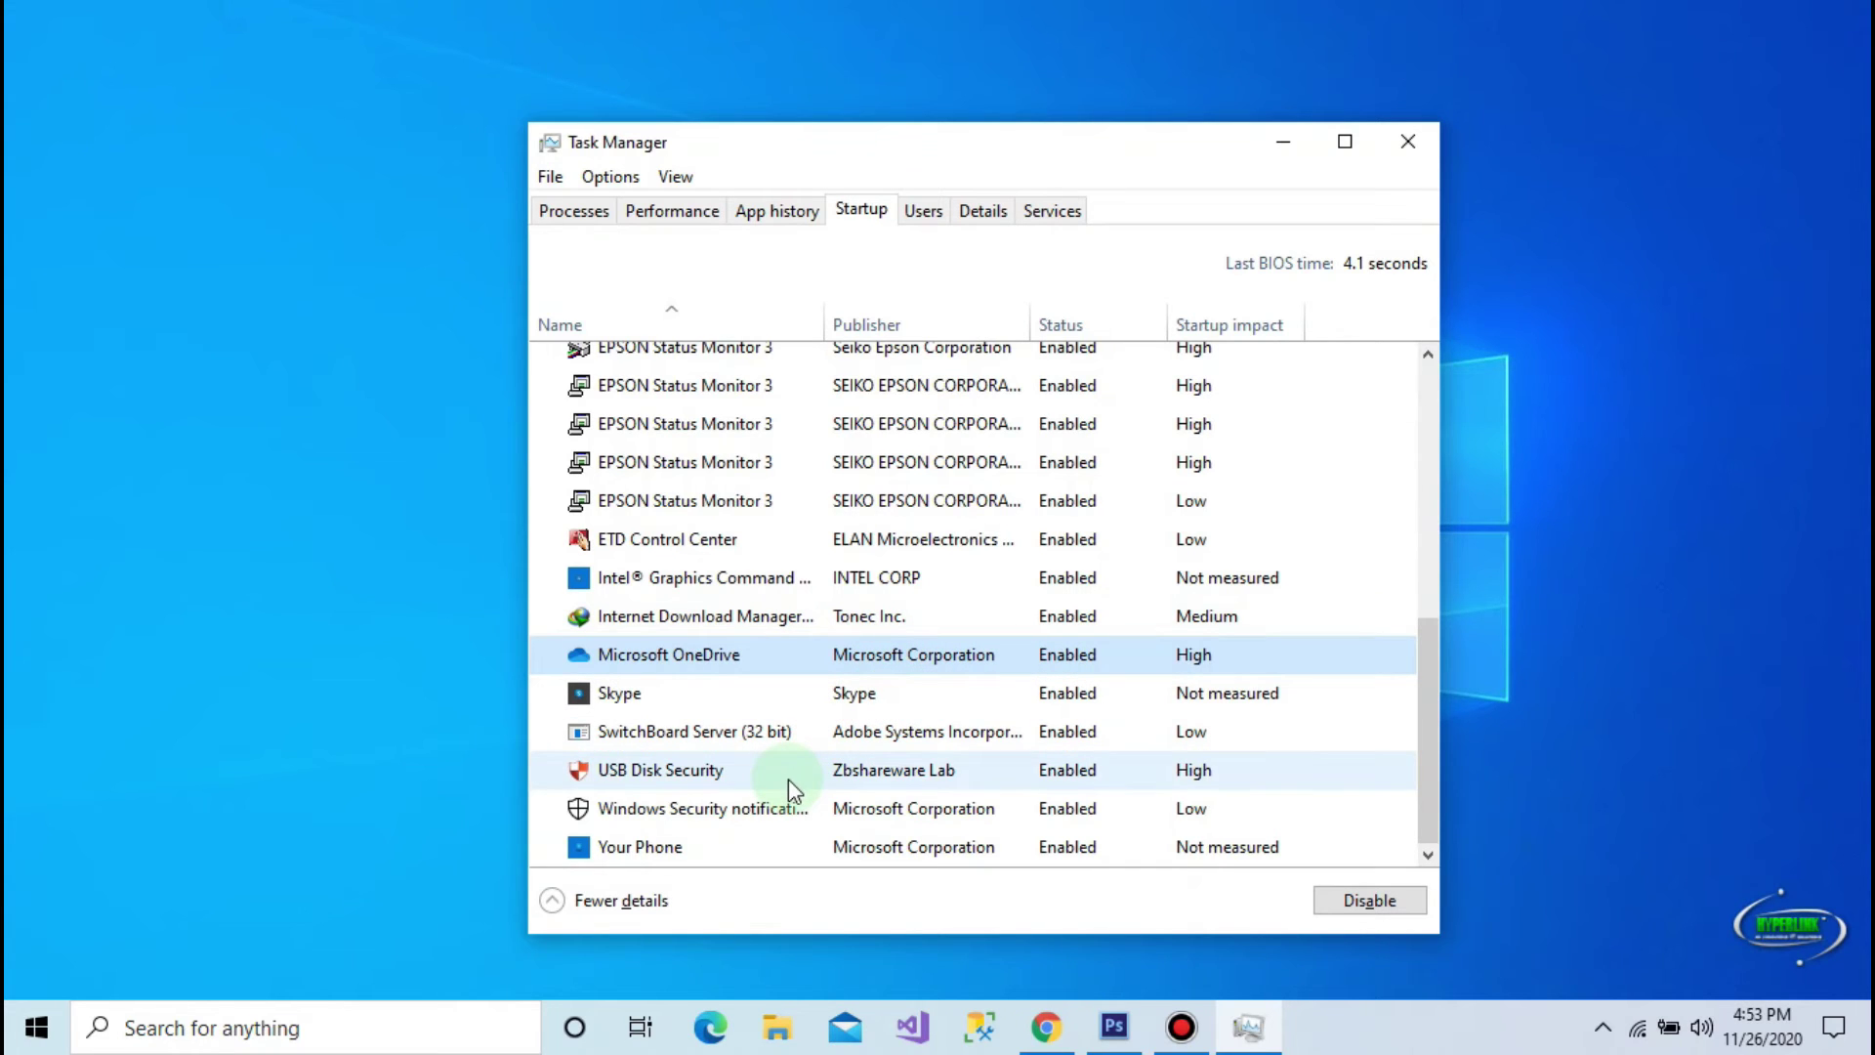
click(869, 845)
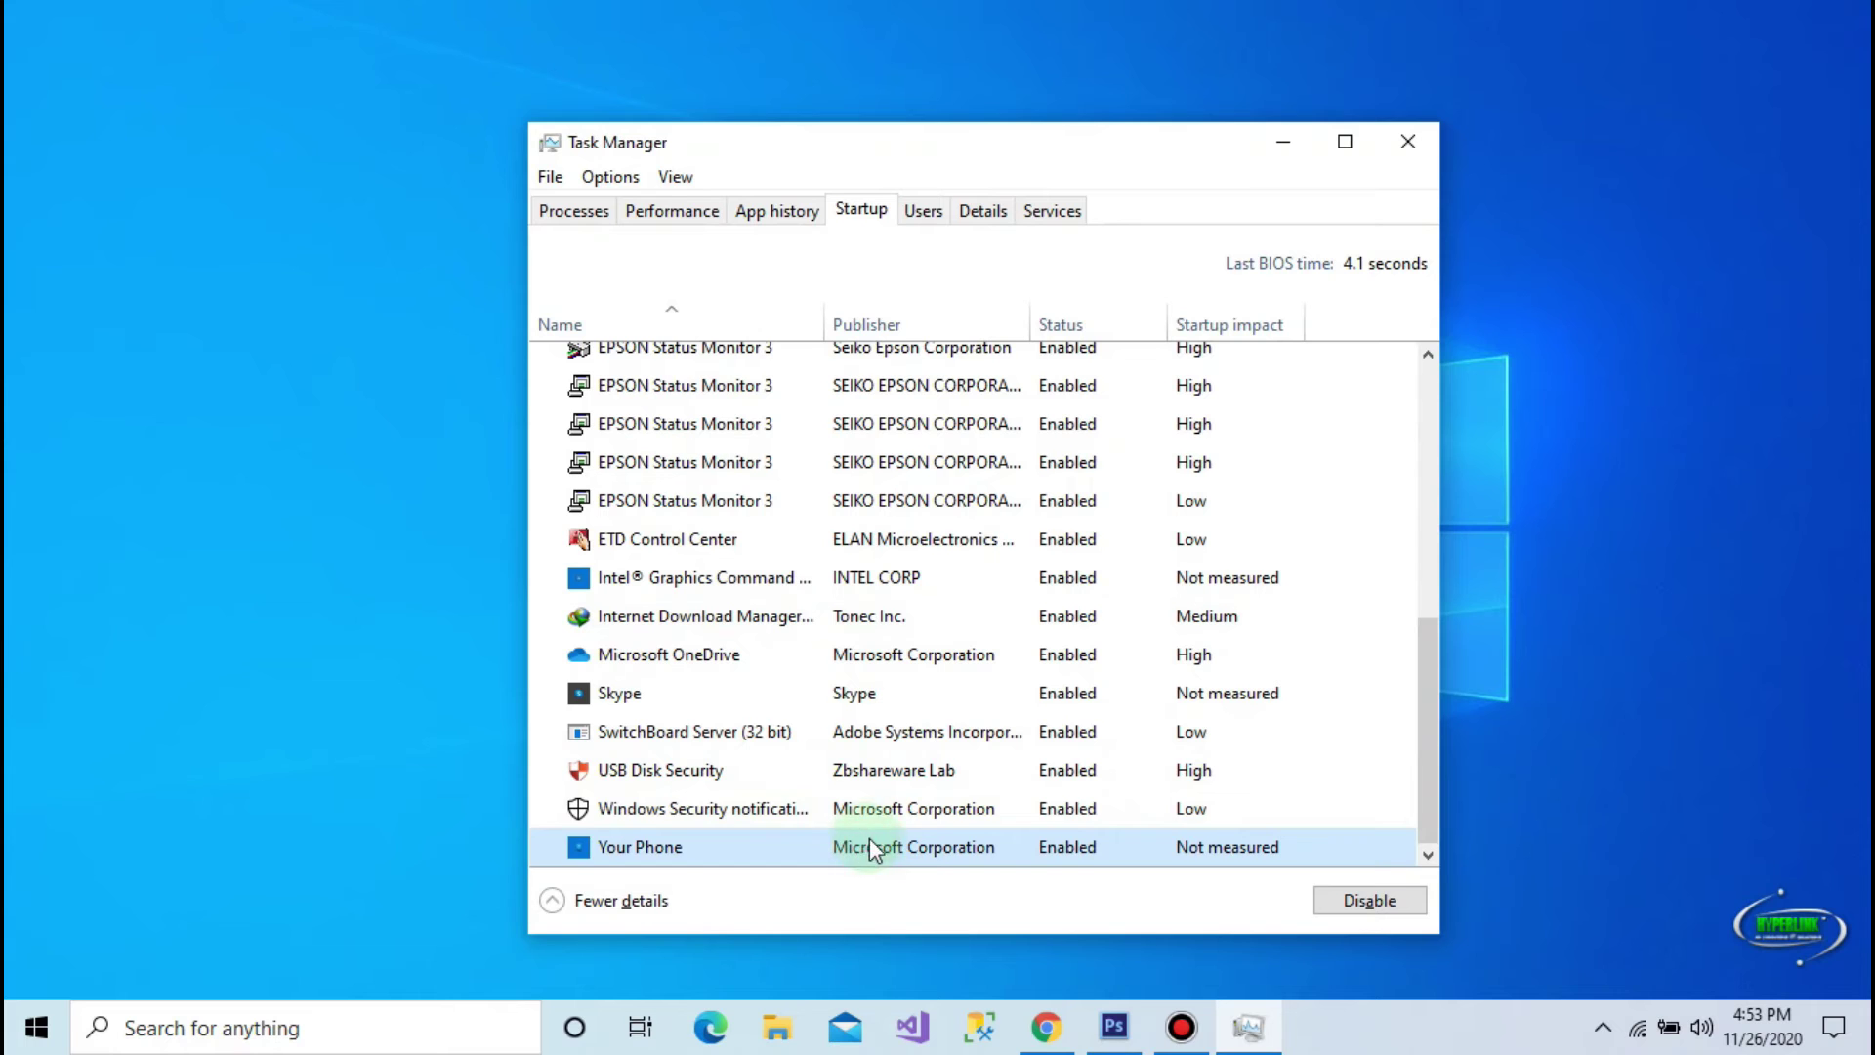
click(899, 808)
click(892, 781)
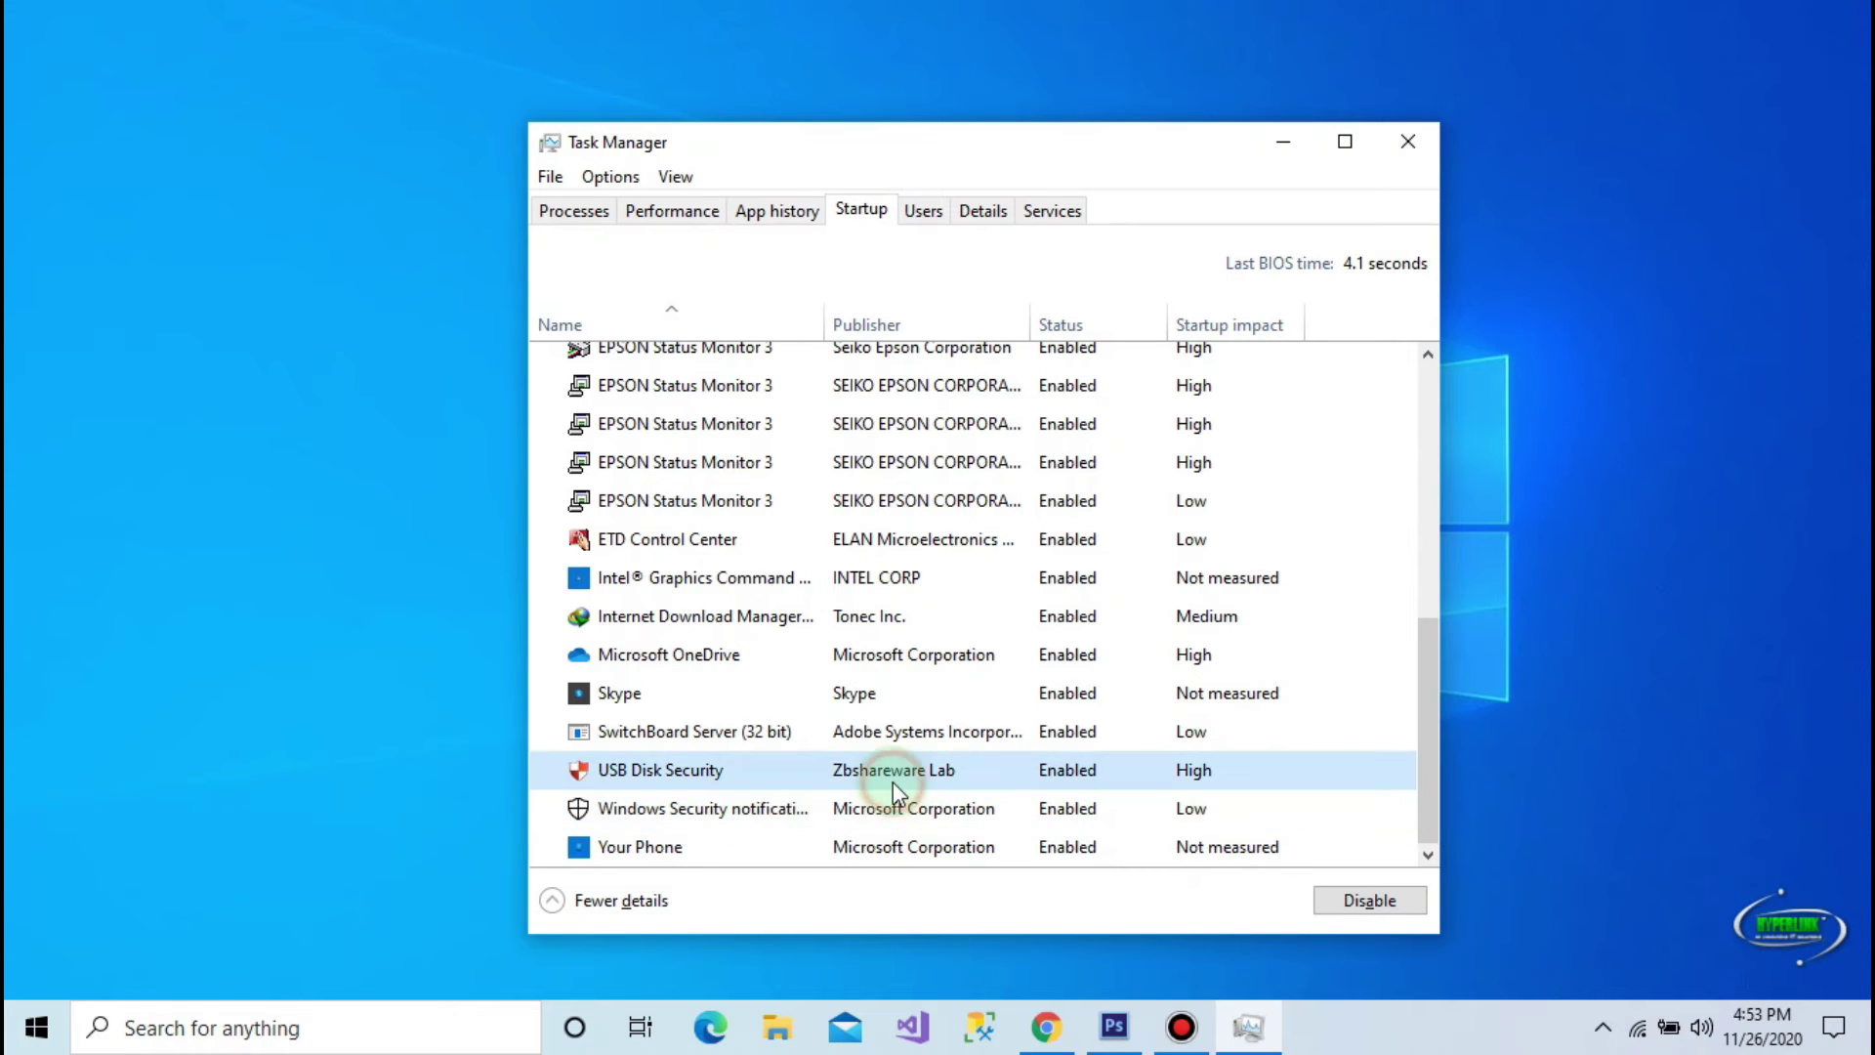
scroll(943, 674, up, 3)
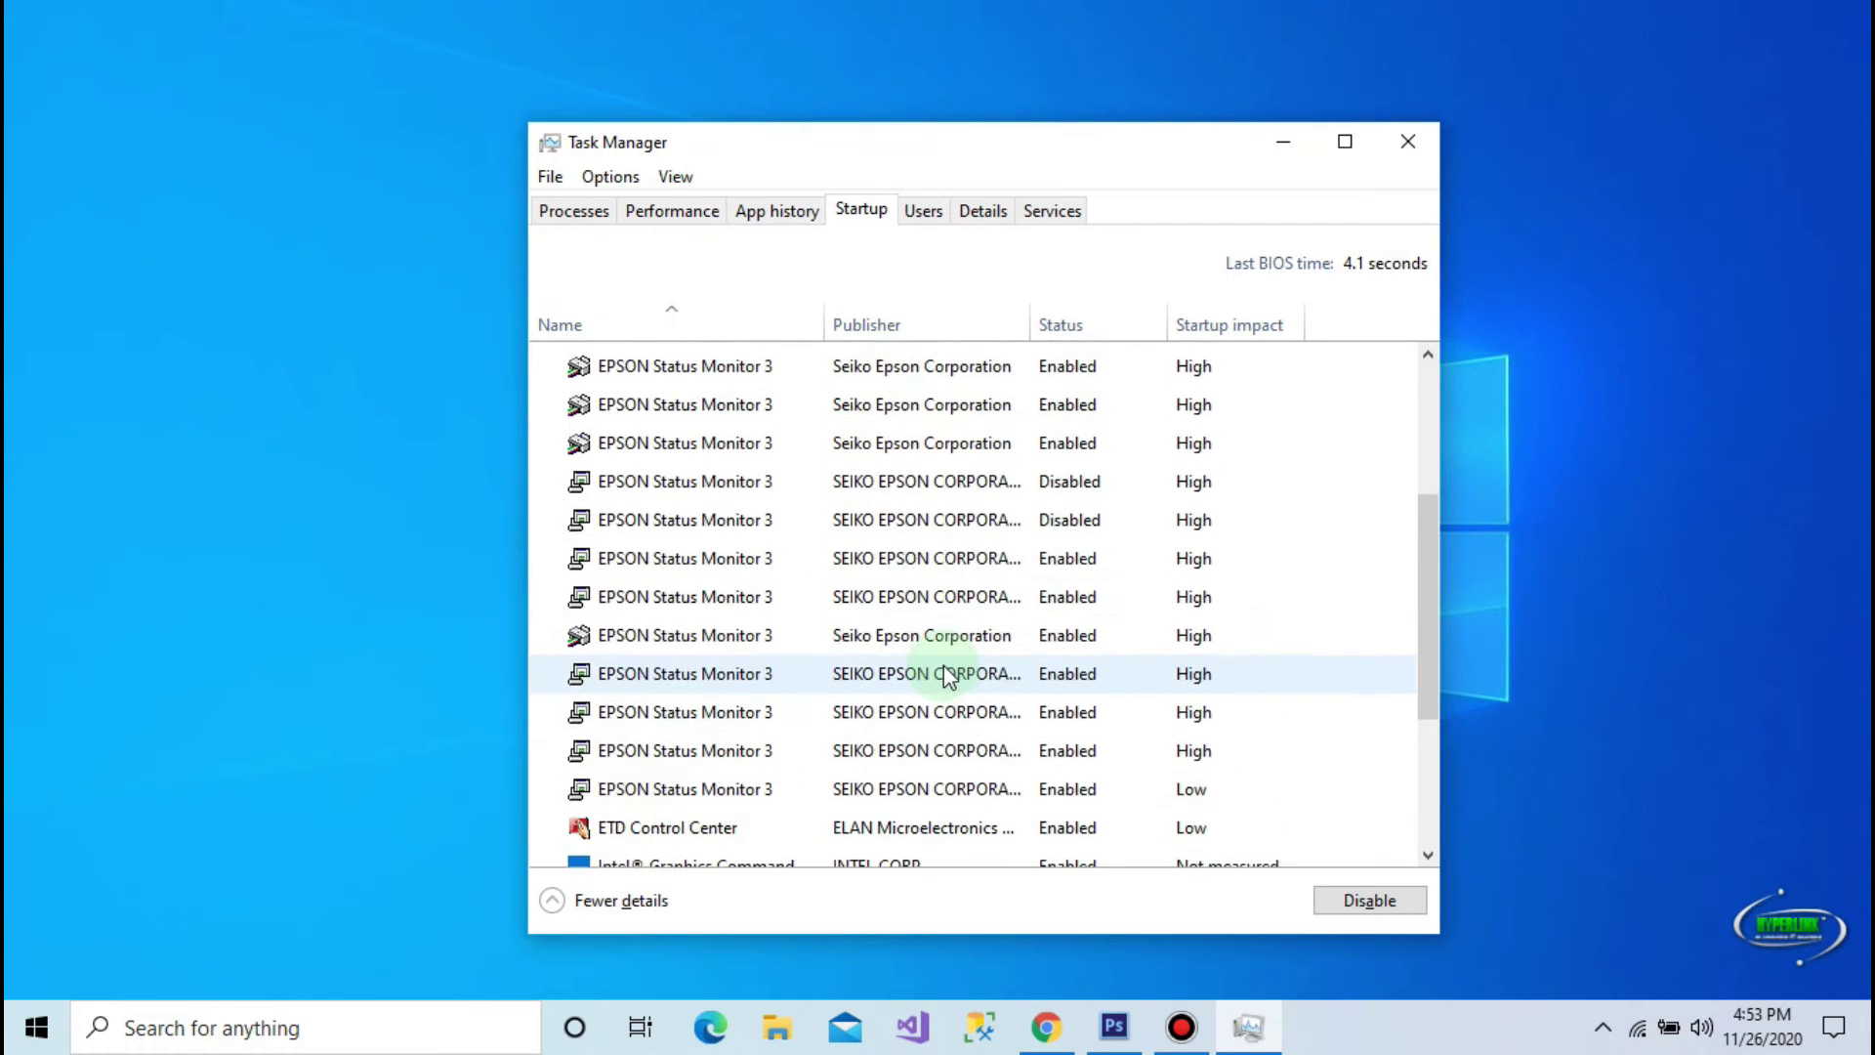
scroll(944, 674, up, 3)
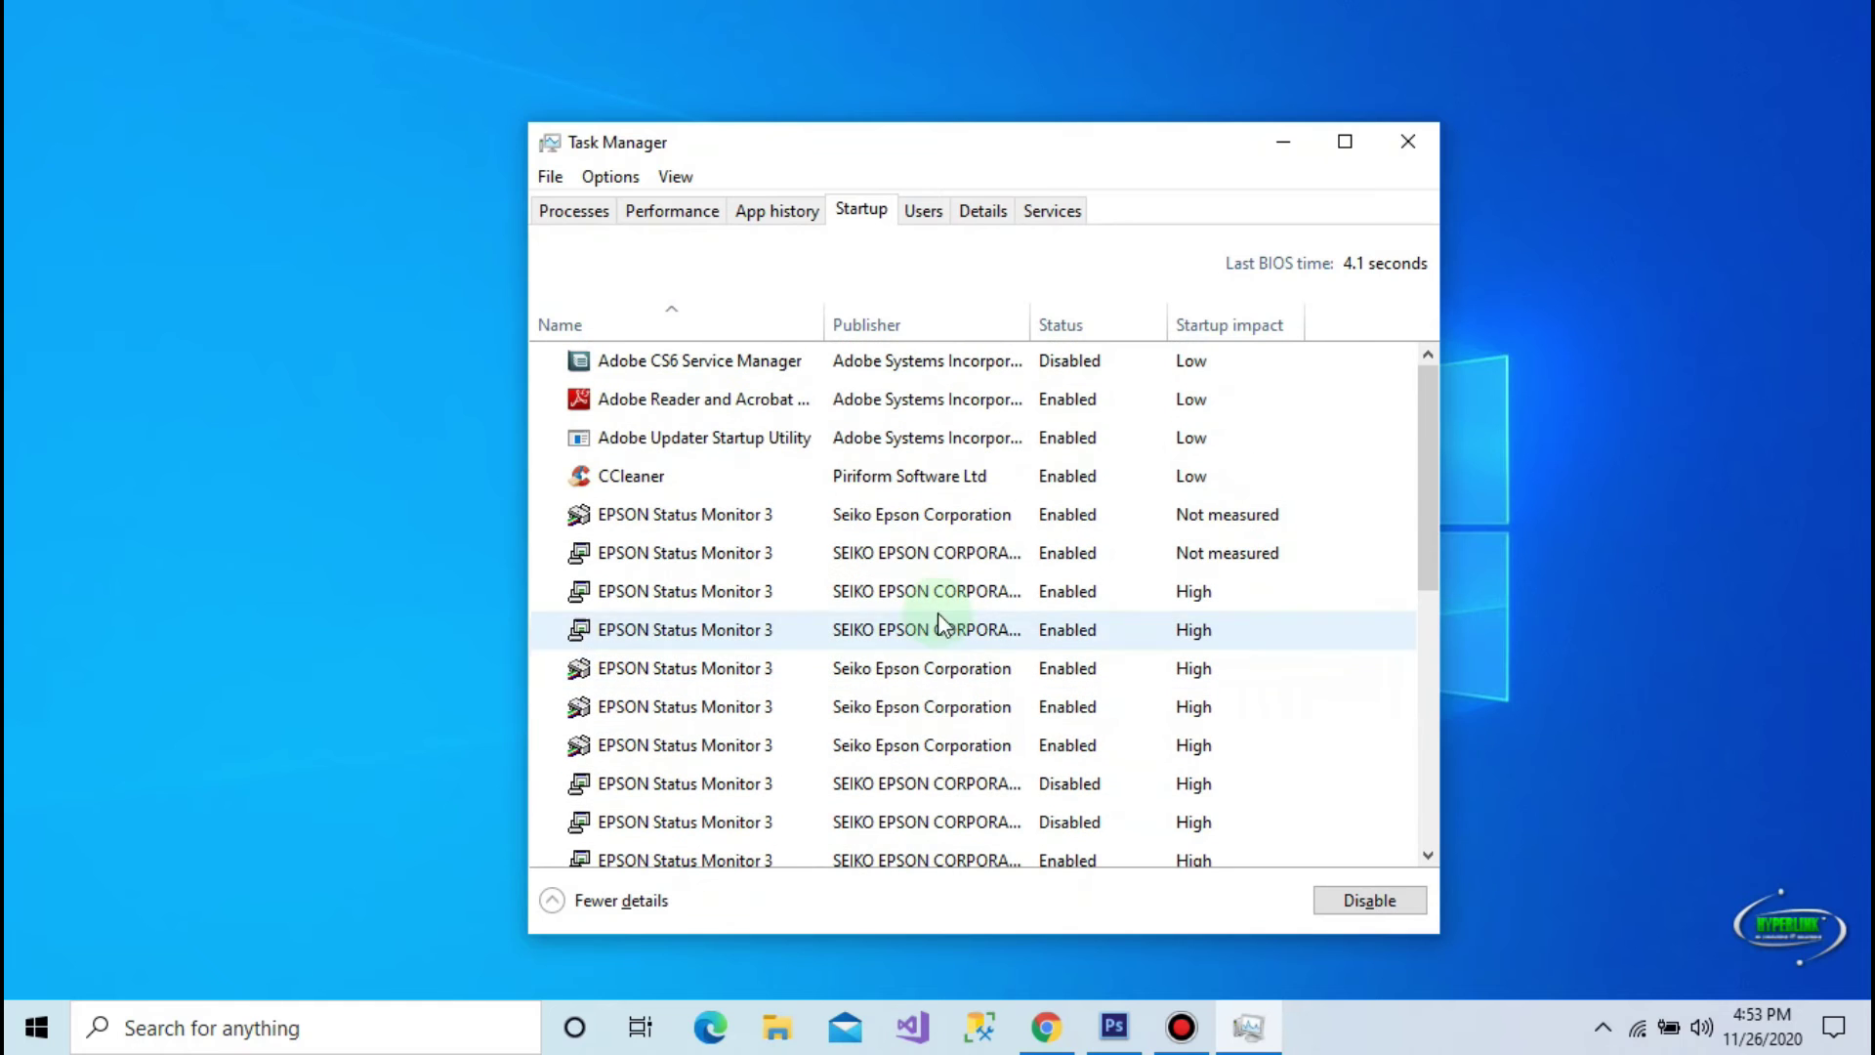
Disable the Adobe Reader and Acrobat, Adobe Updater Startup Utility and CCleaner startup entries
right_click(1039, 402)
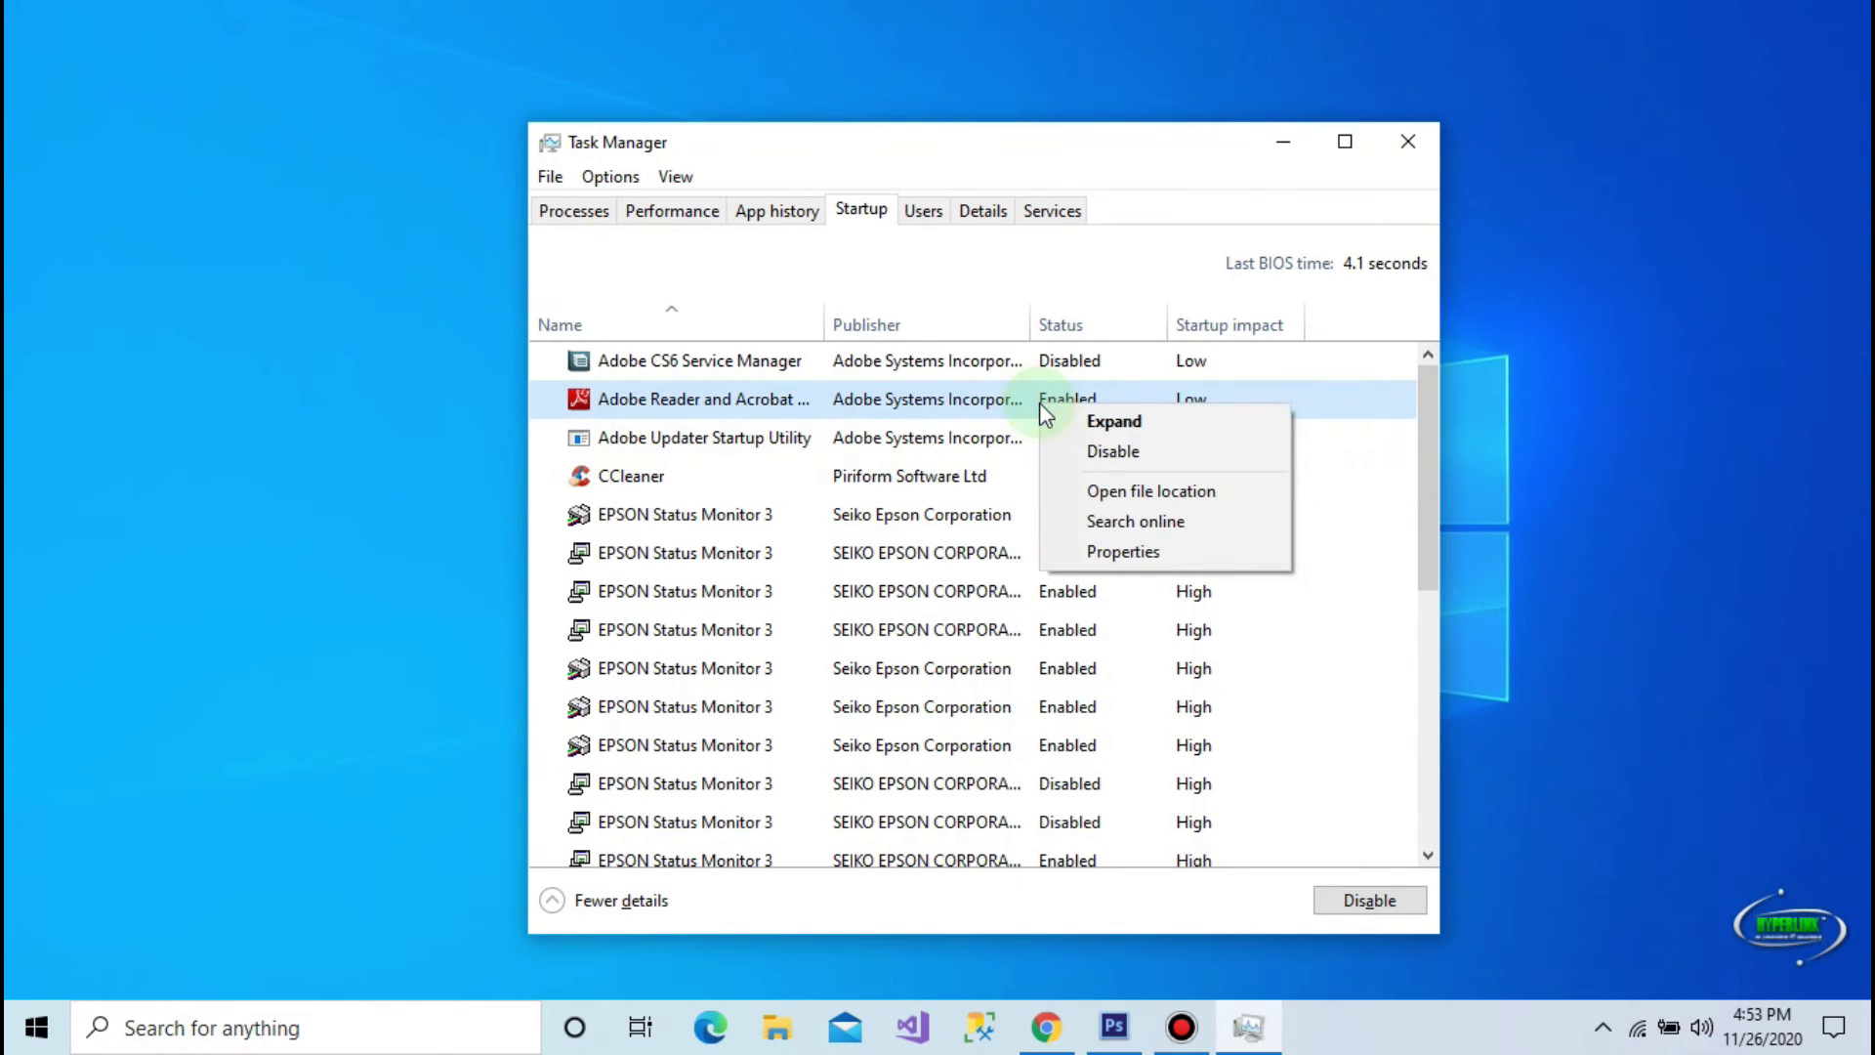
click(1083, 457)
right_click(1066, 439)
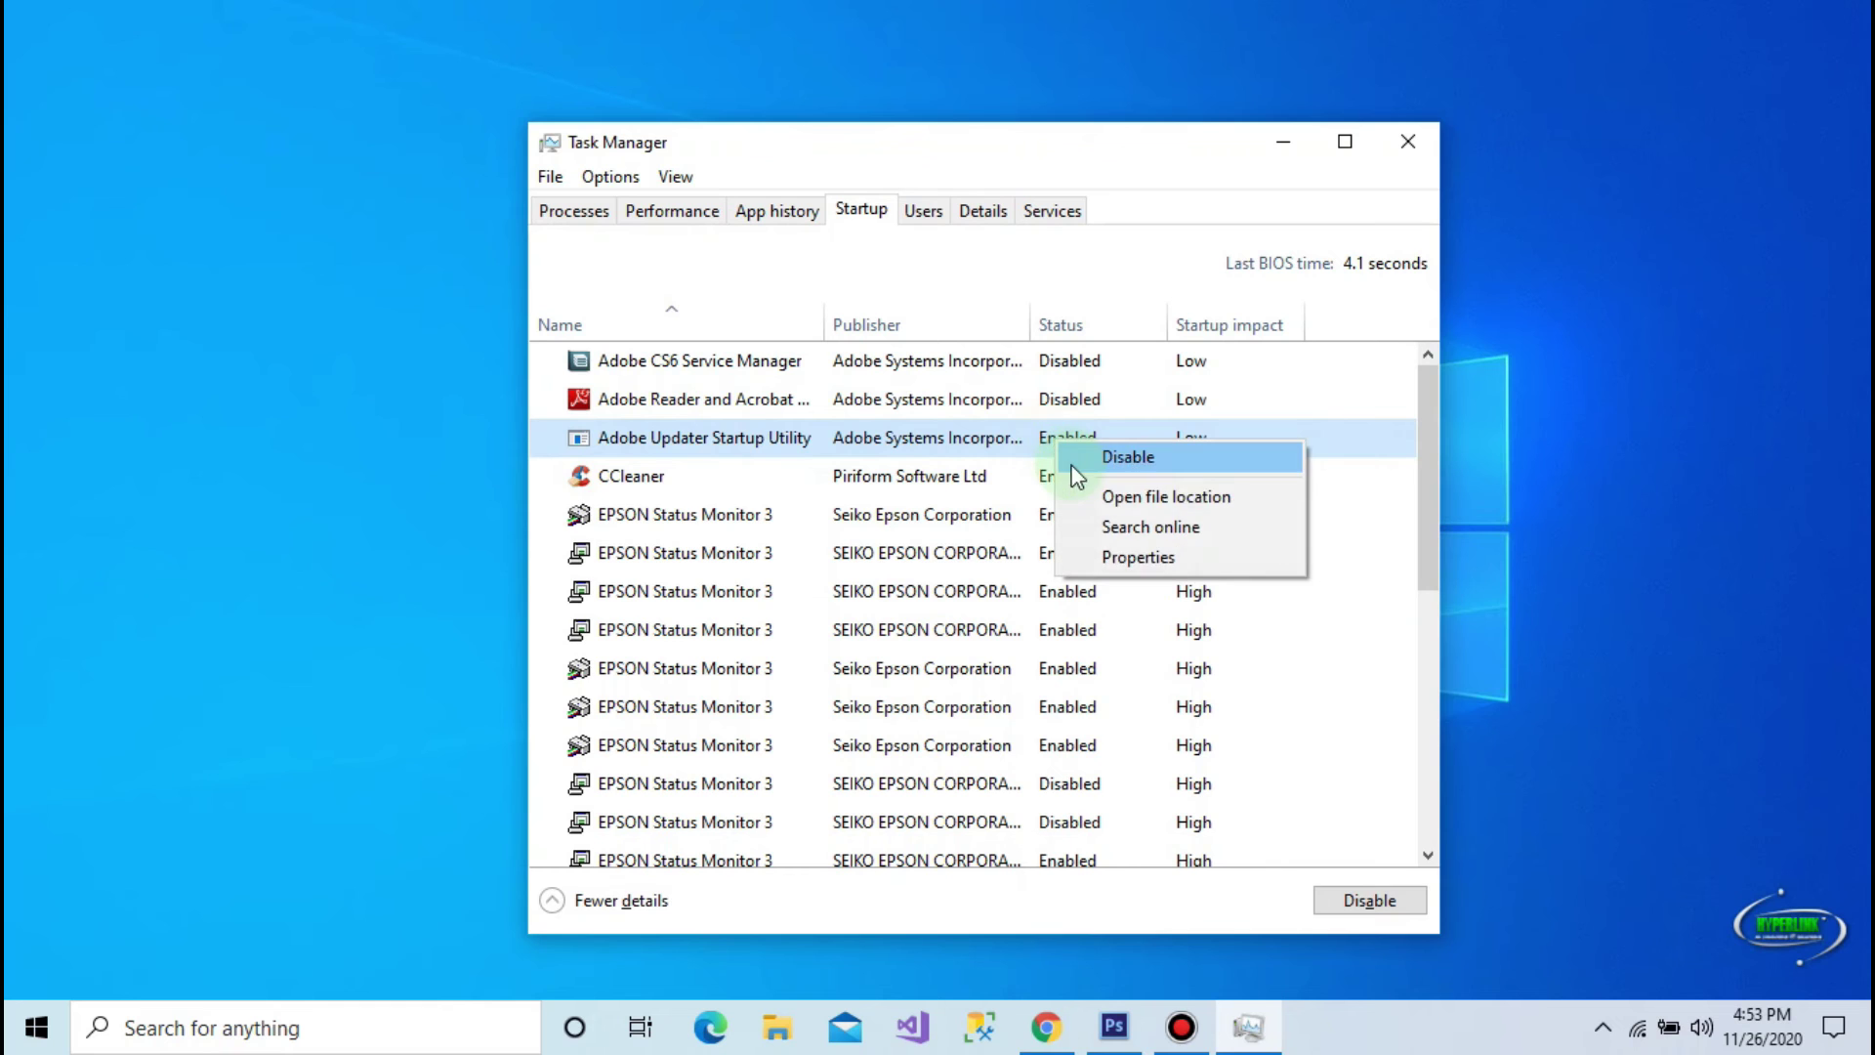
click(1075, 466)
right_click(1064, 478)
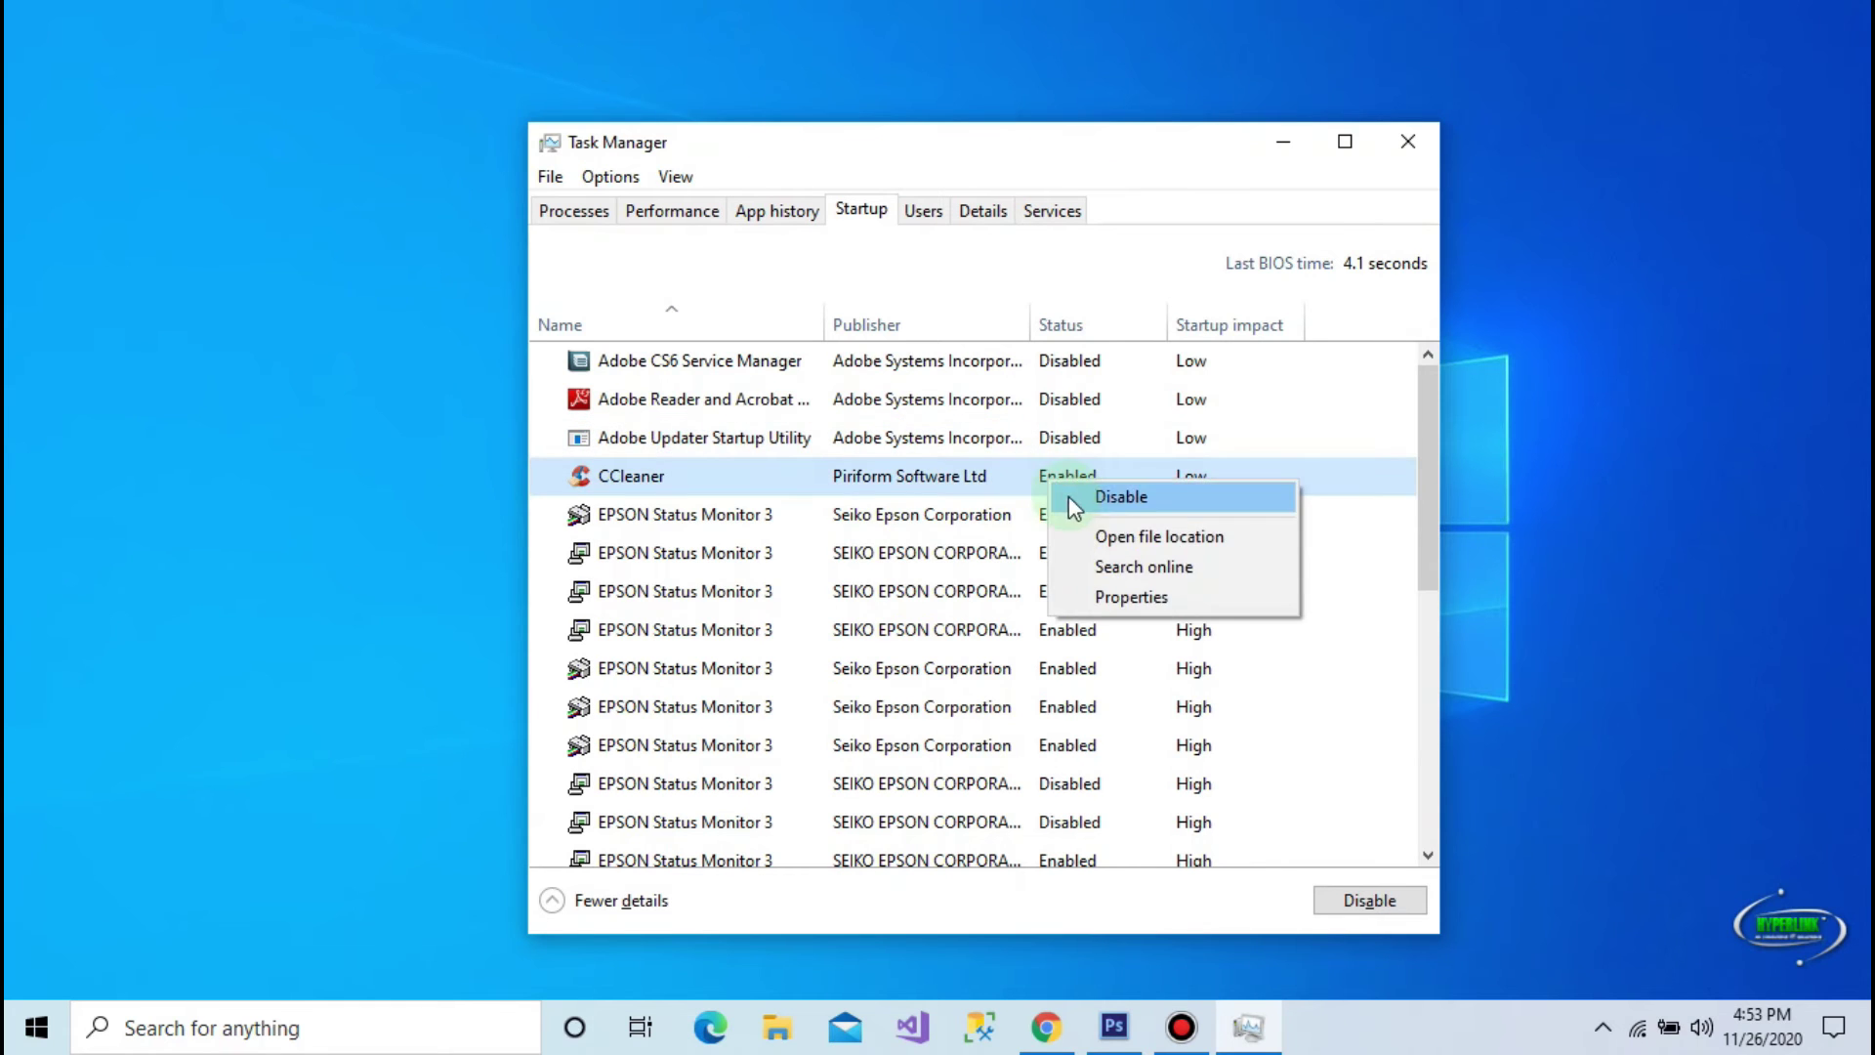
click(1074, 498)
Disable the first four EPSON Status Monitor 3 startup entries directly below CCleaner
right_click(1043, 518)
click(1075, 537)
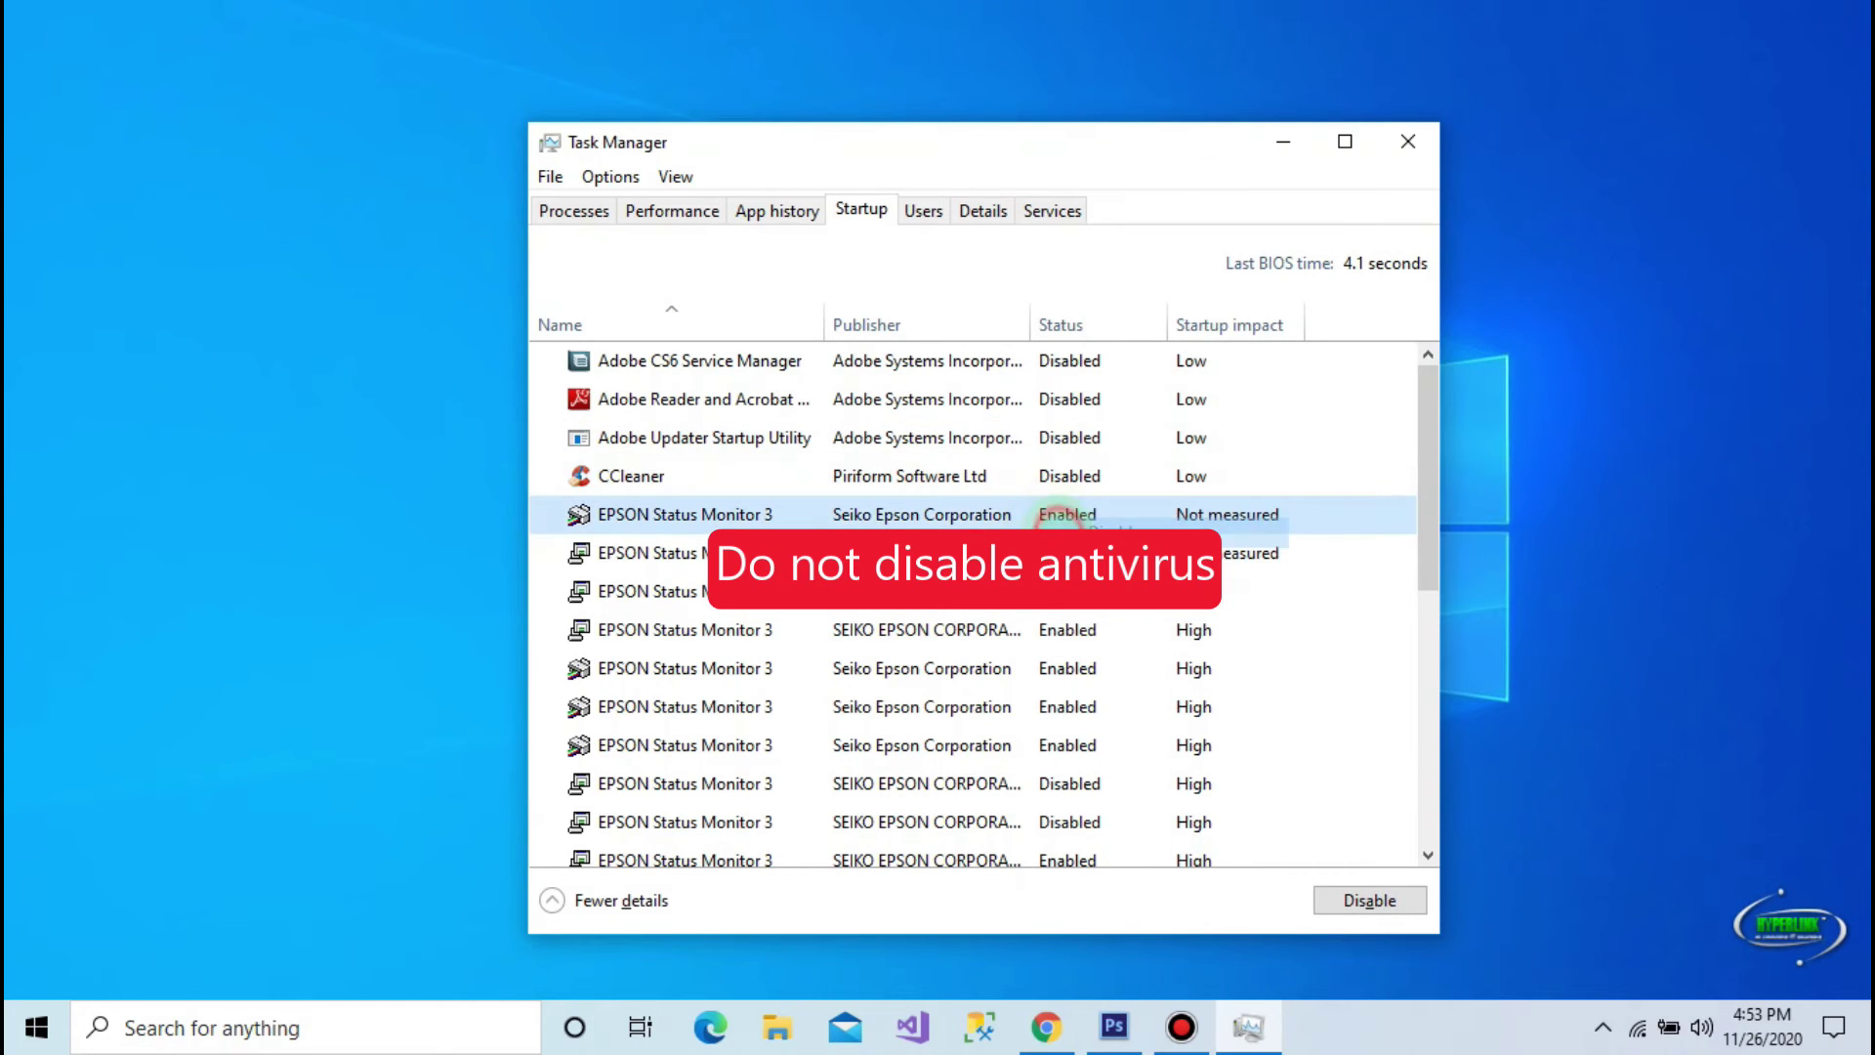
right_click(1036, 555)
click(1065, 575)
right_click(1013, 592)
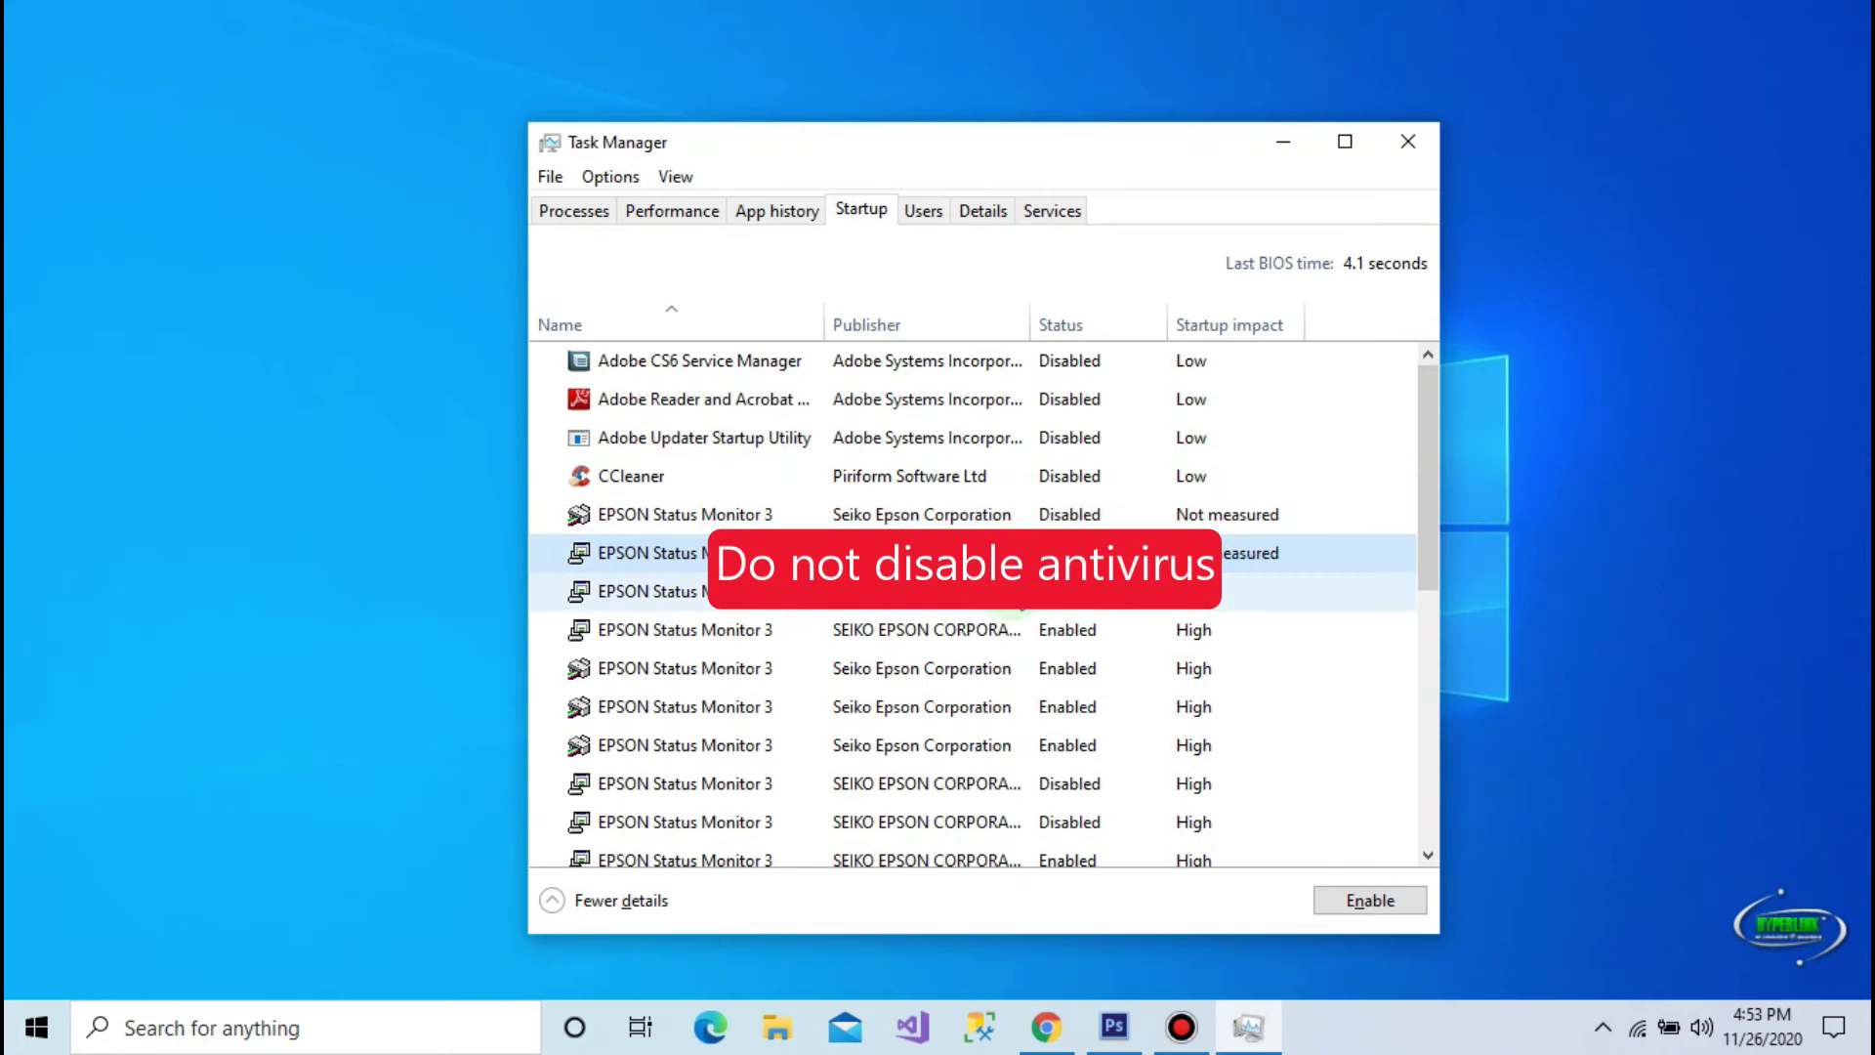
click(1032, 608)
right_click(1010, 630)
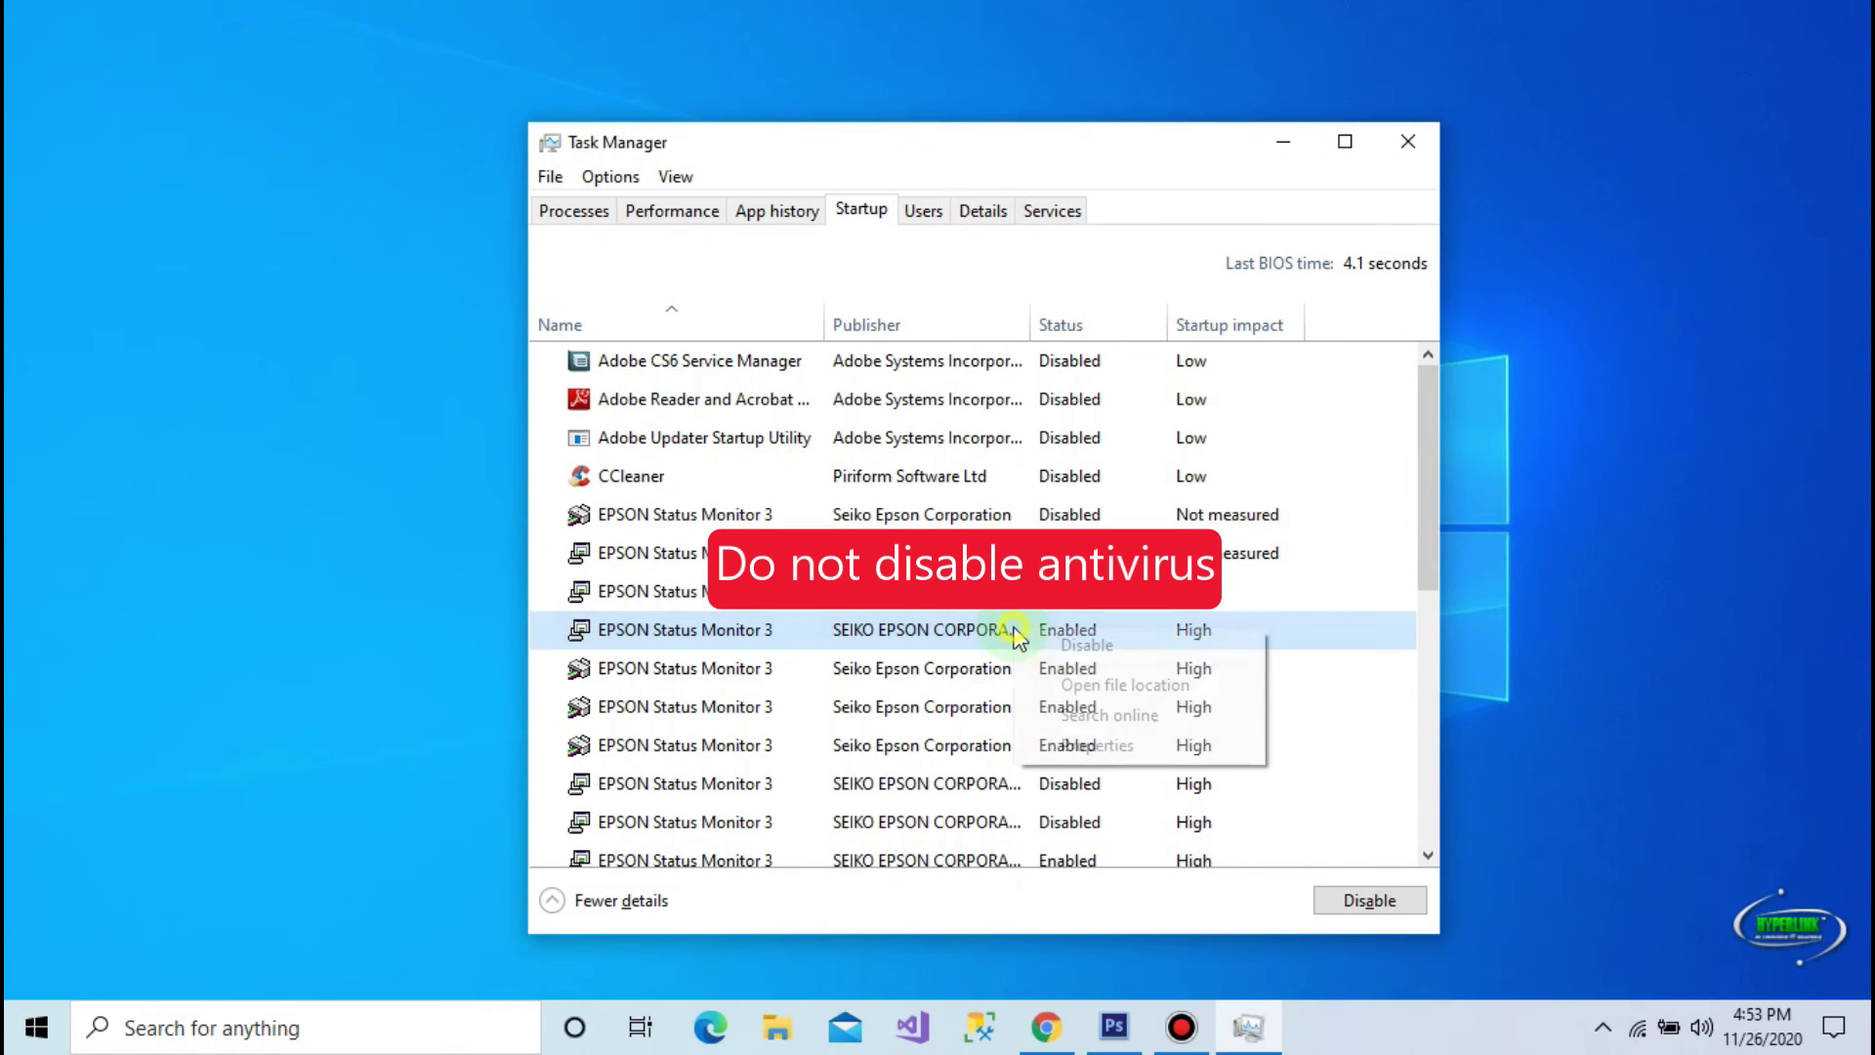
click(1000, 674)
Disable the next three EPSON Status Monitor 3 startup entries, those published by Seiko Epson Corporation
right_click(998, 677)
click(1002, 695)
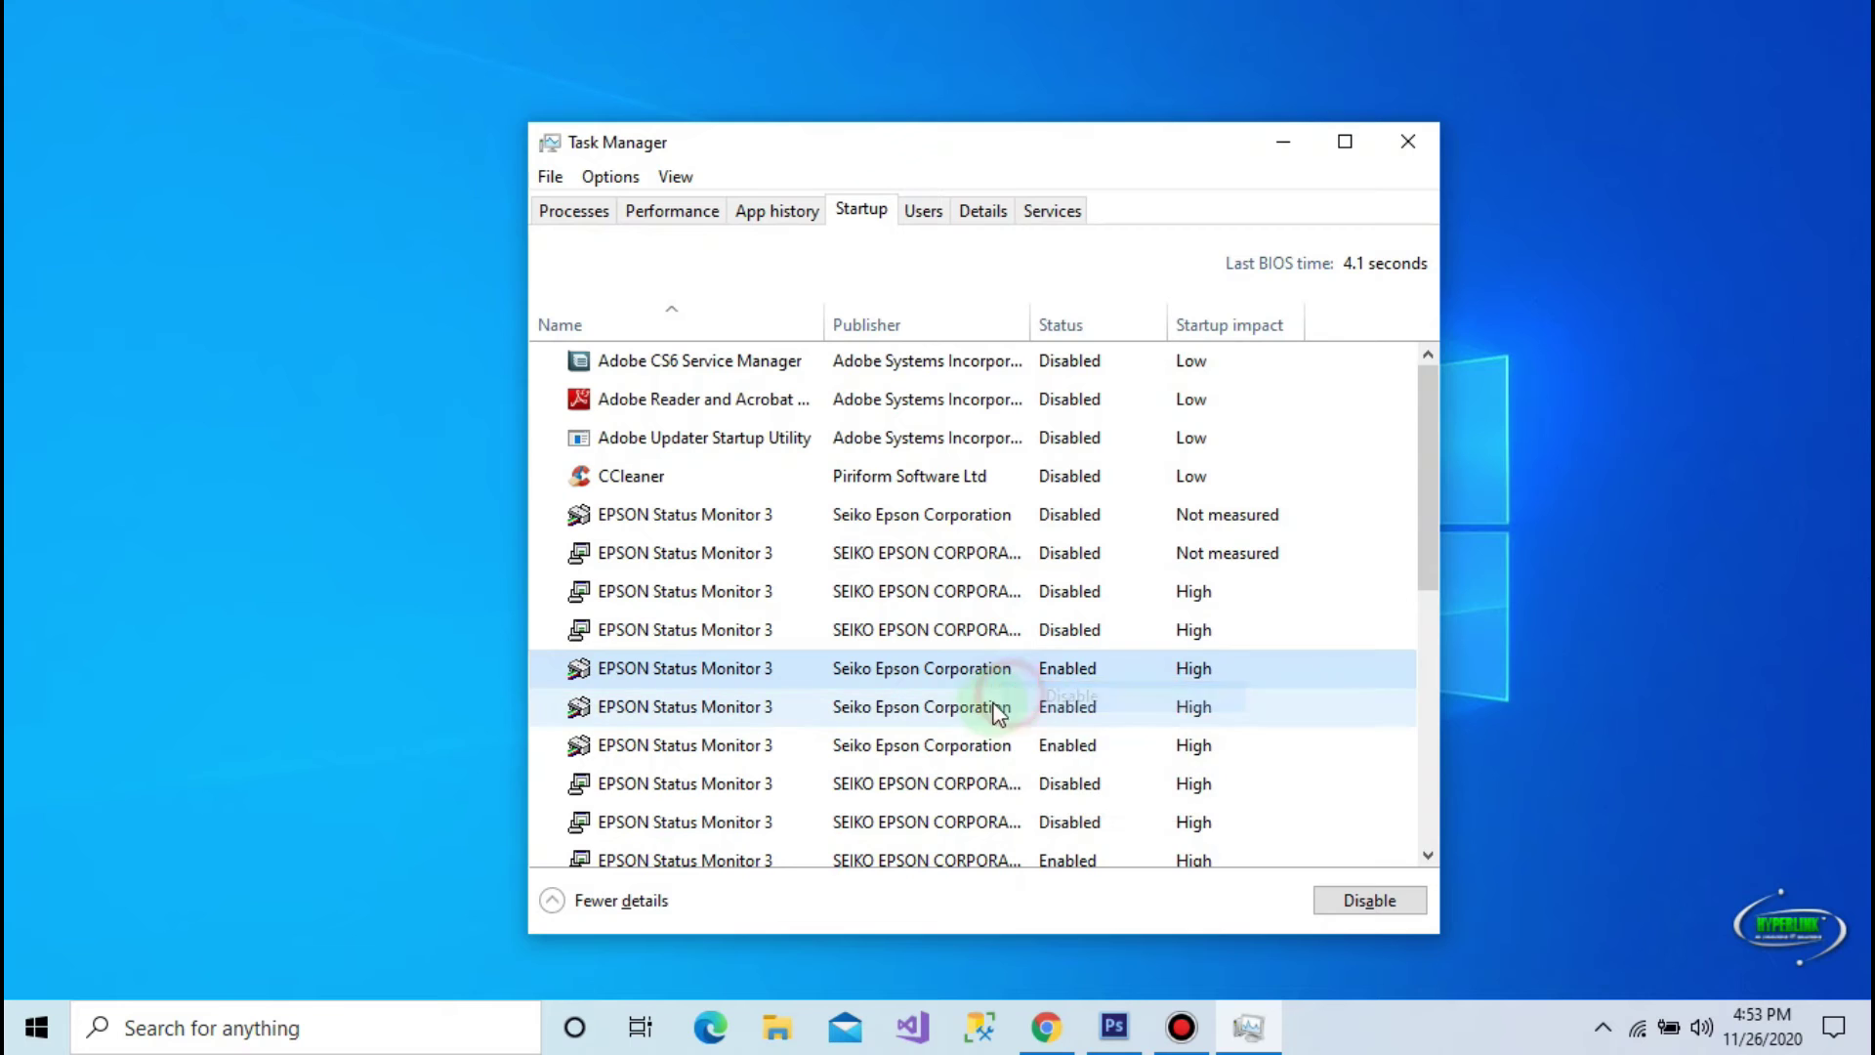
right_click(1001, 708)
click(998, 723)
right_click(974, 747)
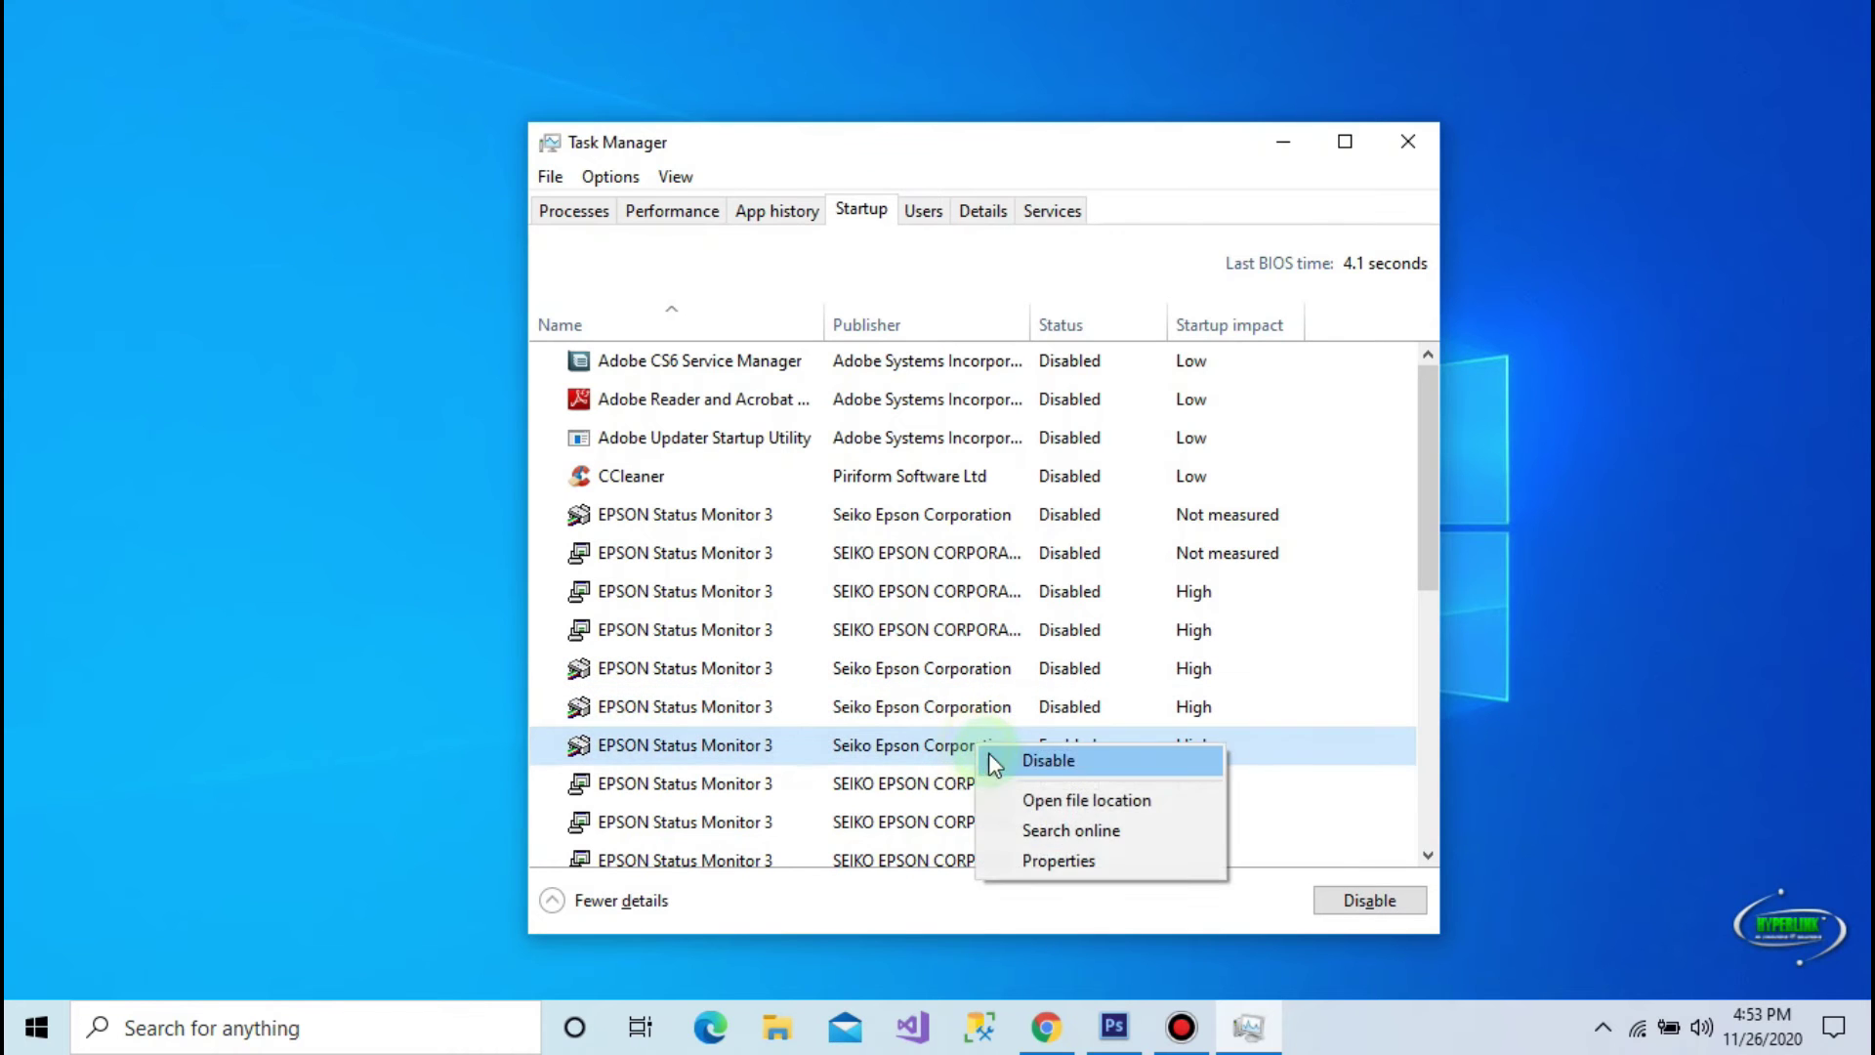
click(989, 754)
Switch the startup setting of the following two EPSON Status Monitor 3 entries to enabled
right_click(1003, 789)
click(1010, 801)
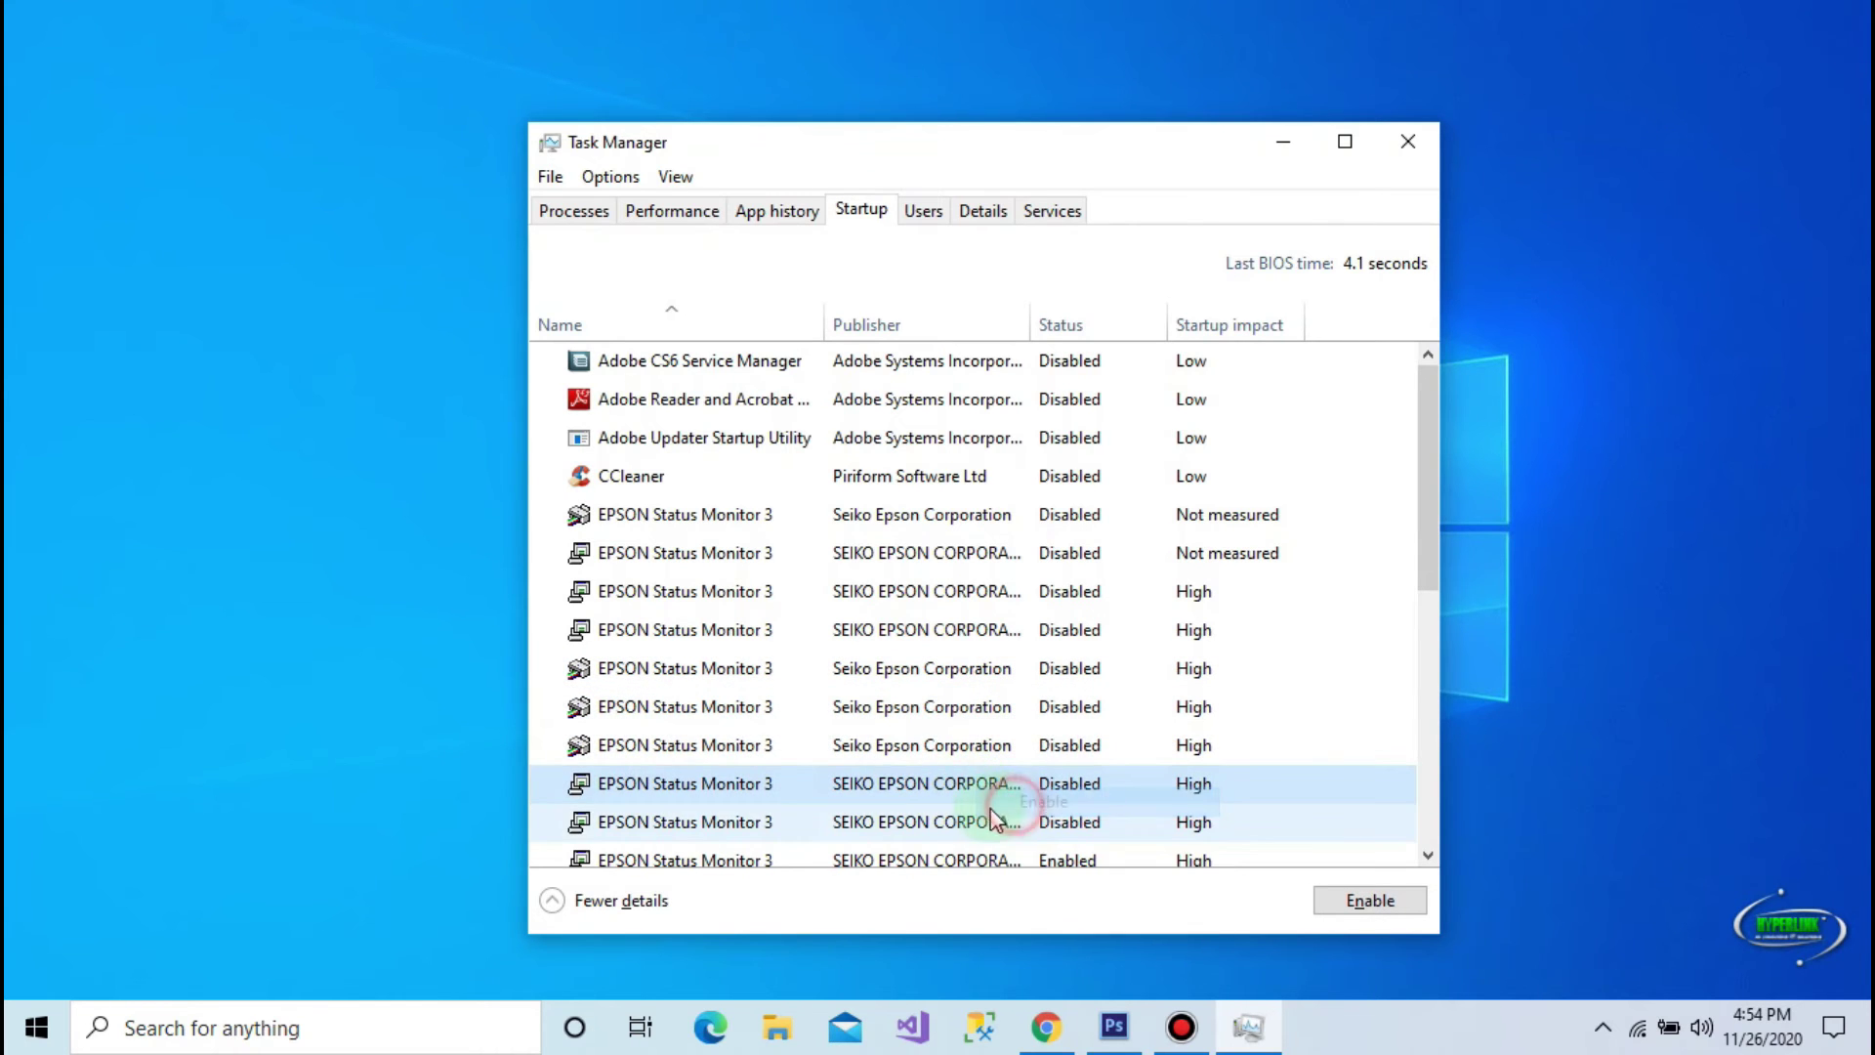
right_click(988, 810)
click(1014, 828)
Disable again the two EPSON Status Monitor 3 startup entries that were just enabled
drag(1436, 524, 1428, 648)
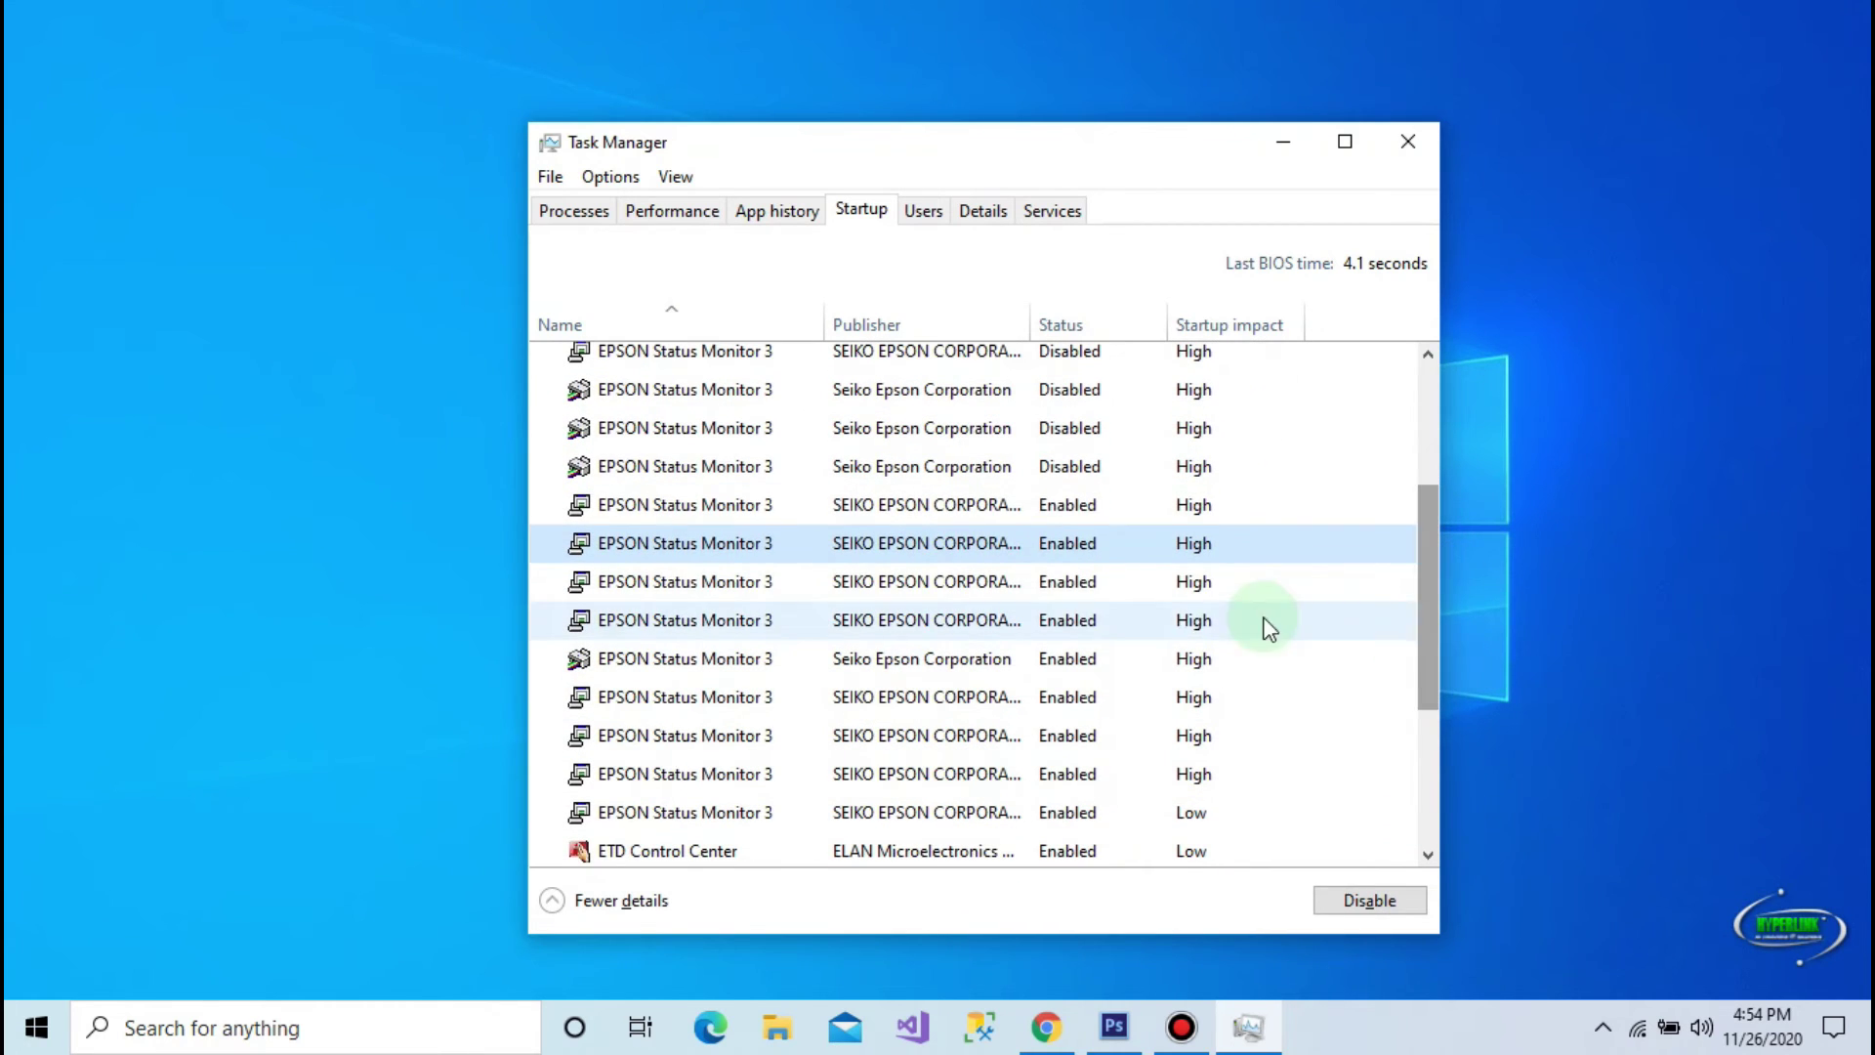
right_click(1043, 510)
click(1055, 525)
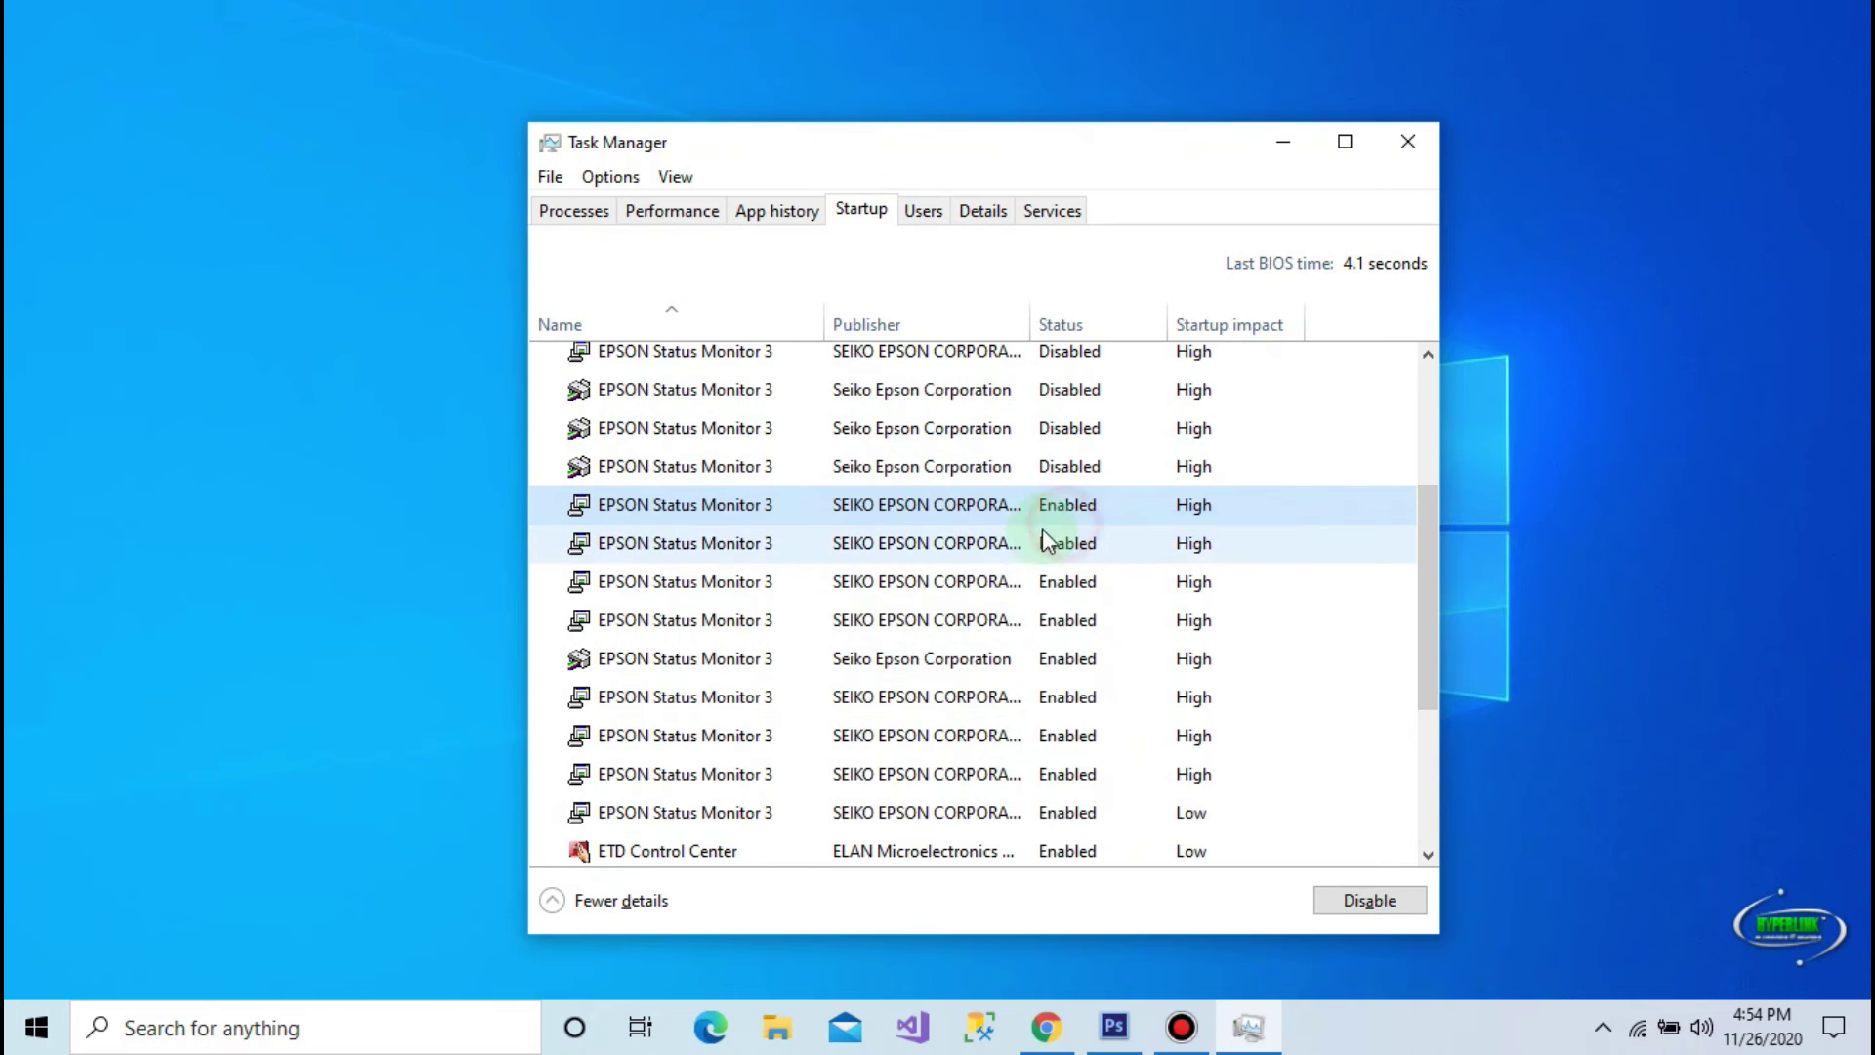
right_click(1041, 535)
click(1059, 553)
Disable the next three enabled EPSON Status Monitor 3 startup entries, through the one published by Seiko Epson Corporation
right_click(1050, 582)
click(1074, 599)
right_click(1057, 620)
click(1069, 640)
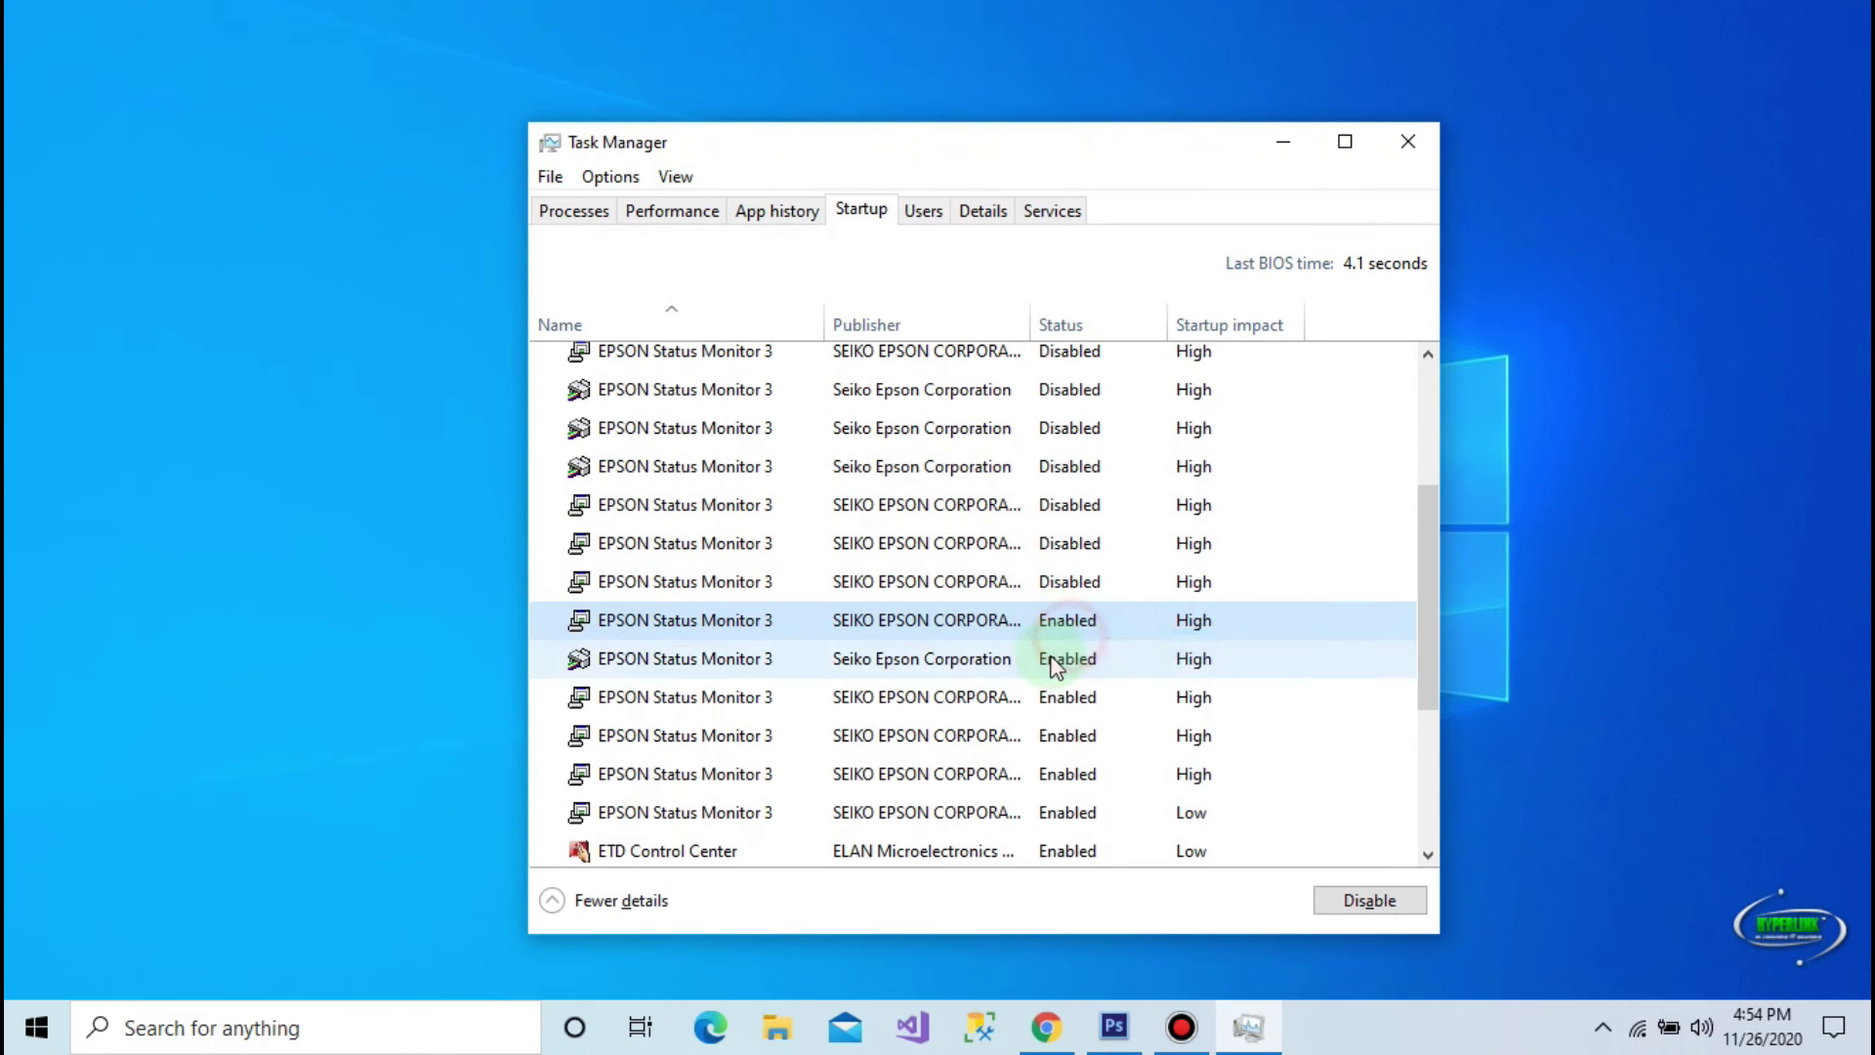
right_click(1053, 660)
click(1069, 674)
Disable the last four EPSON Status Monitor 3 startup entries, down to the one above ETD Control Center
right_click(1062, 701)
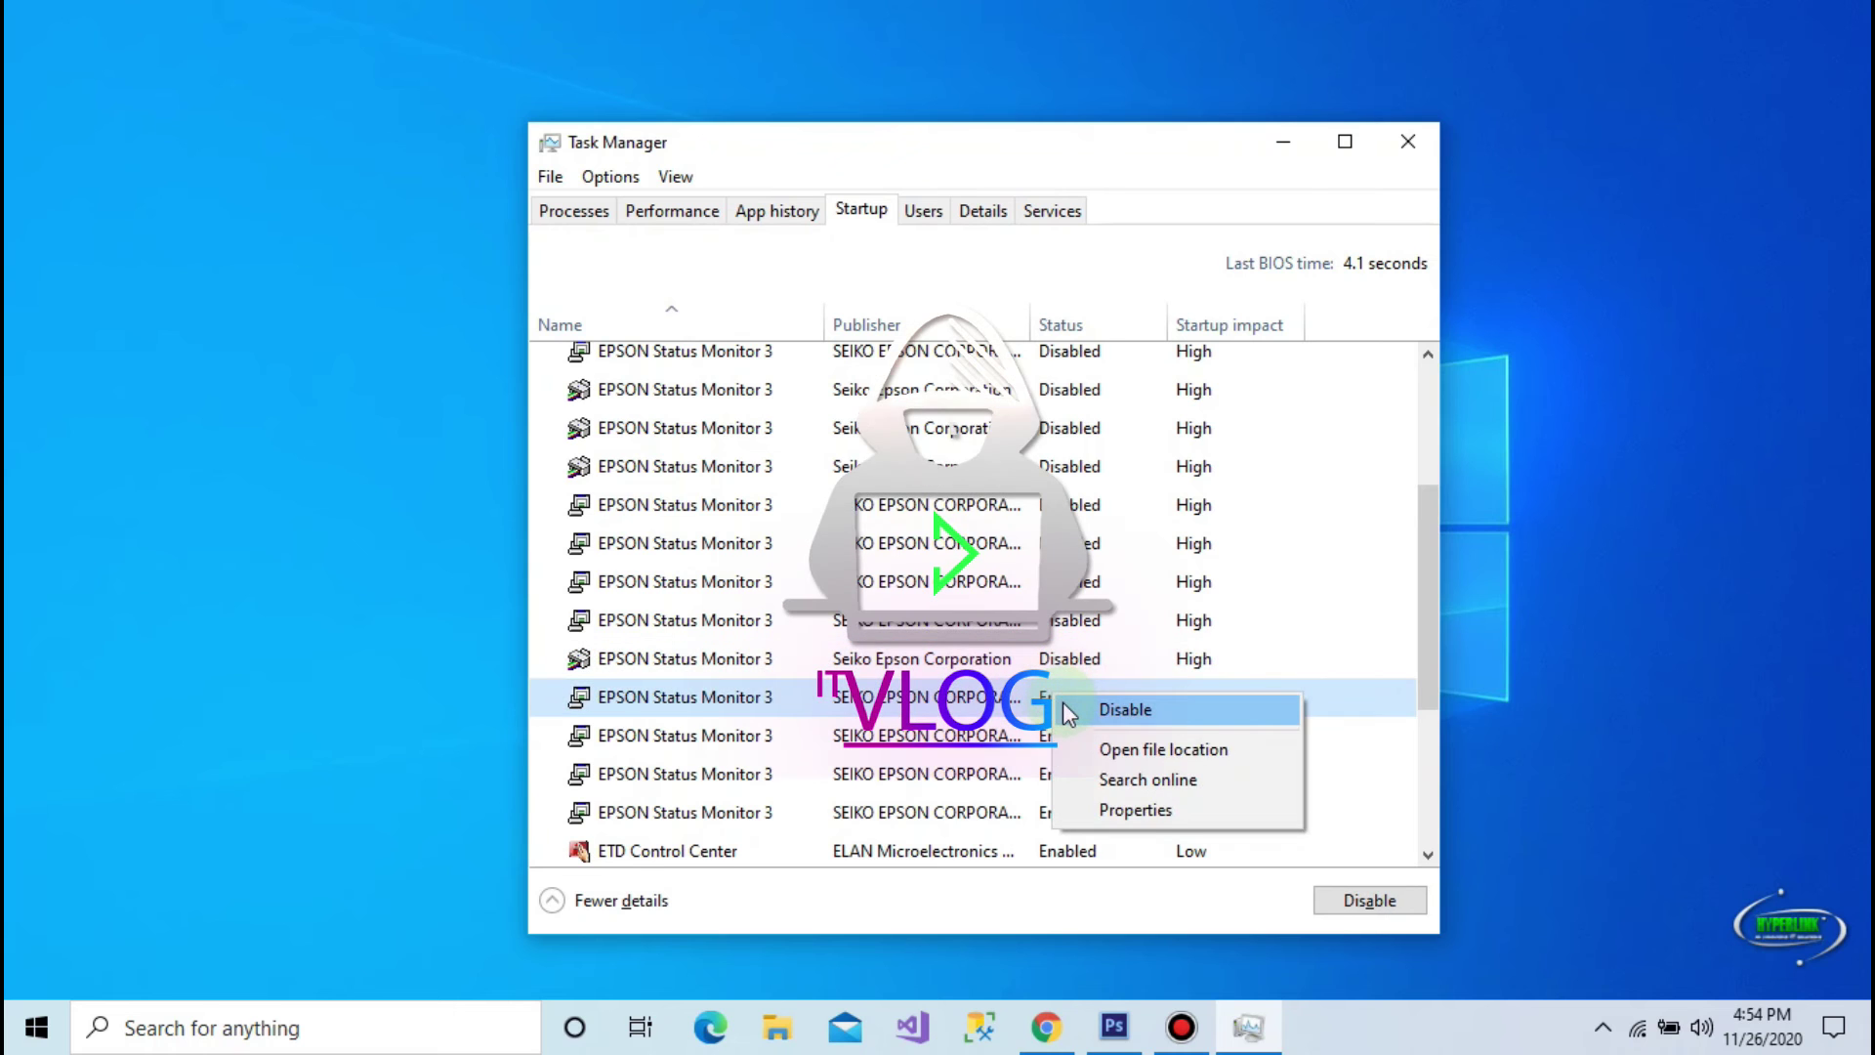
click(1073, 716)
right_click(1038, 745)
click(1073, 752)
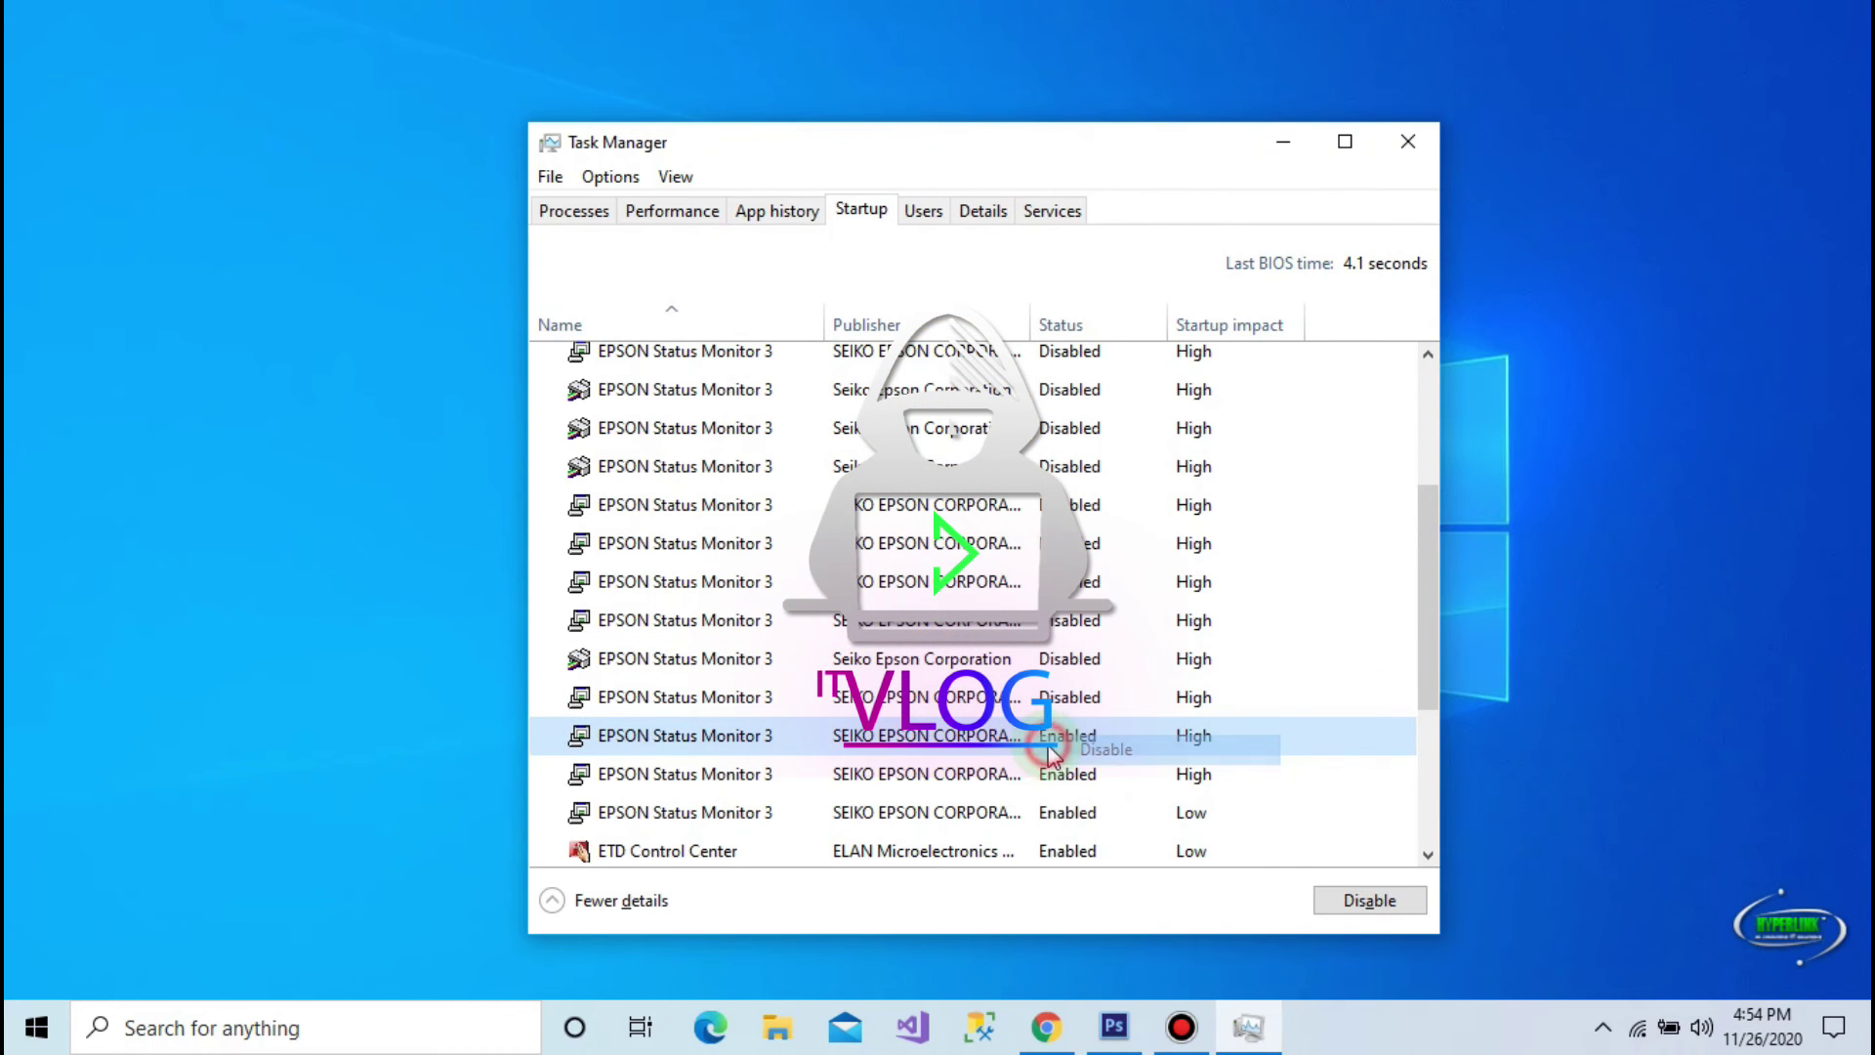
right_click(1035, 780)
click(1040, 784)
right_click(1005, 809)
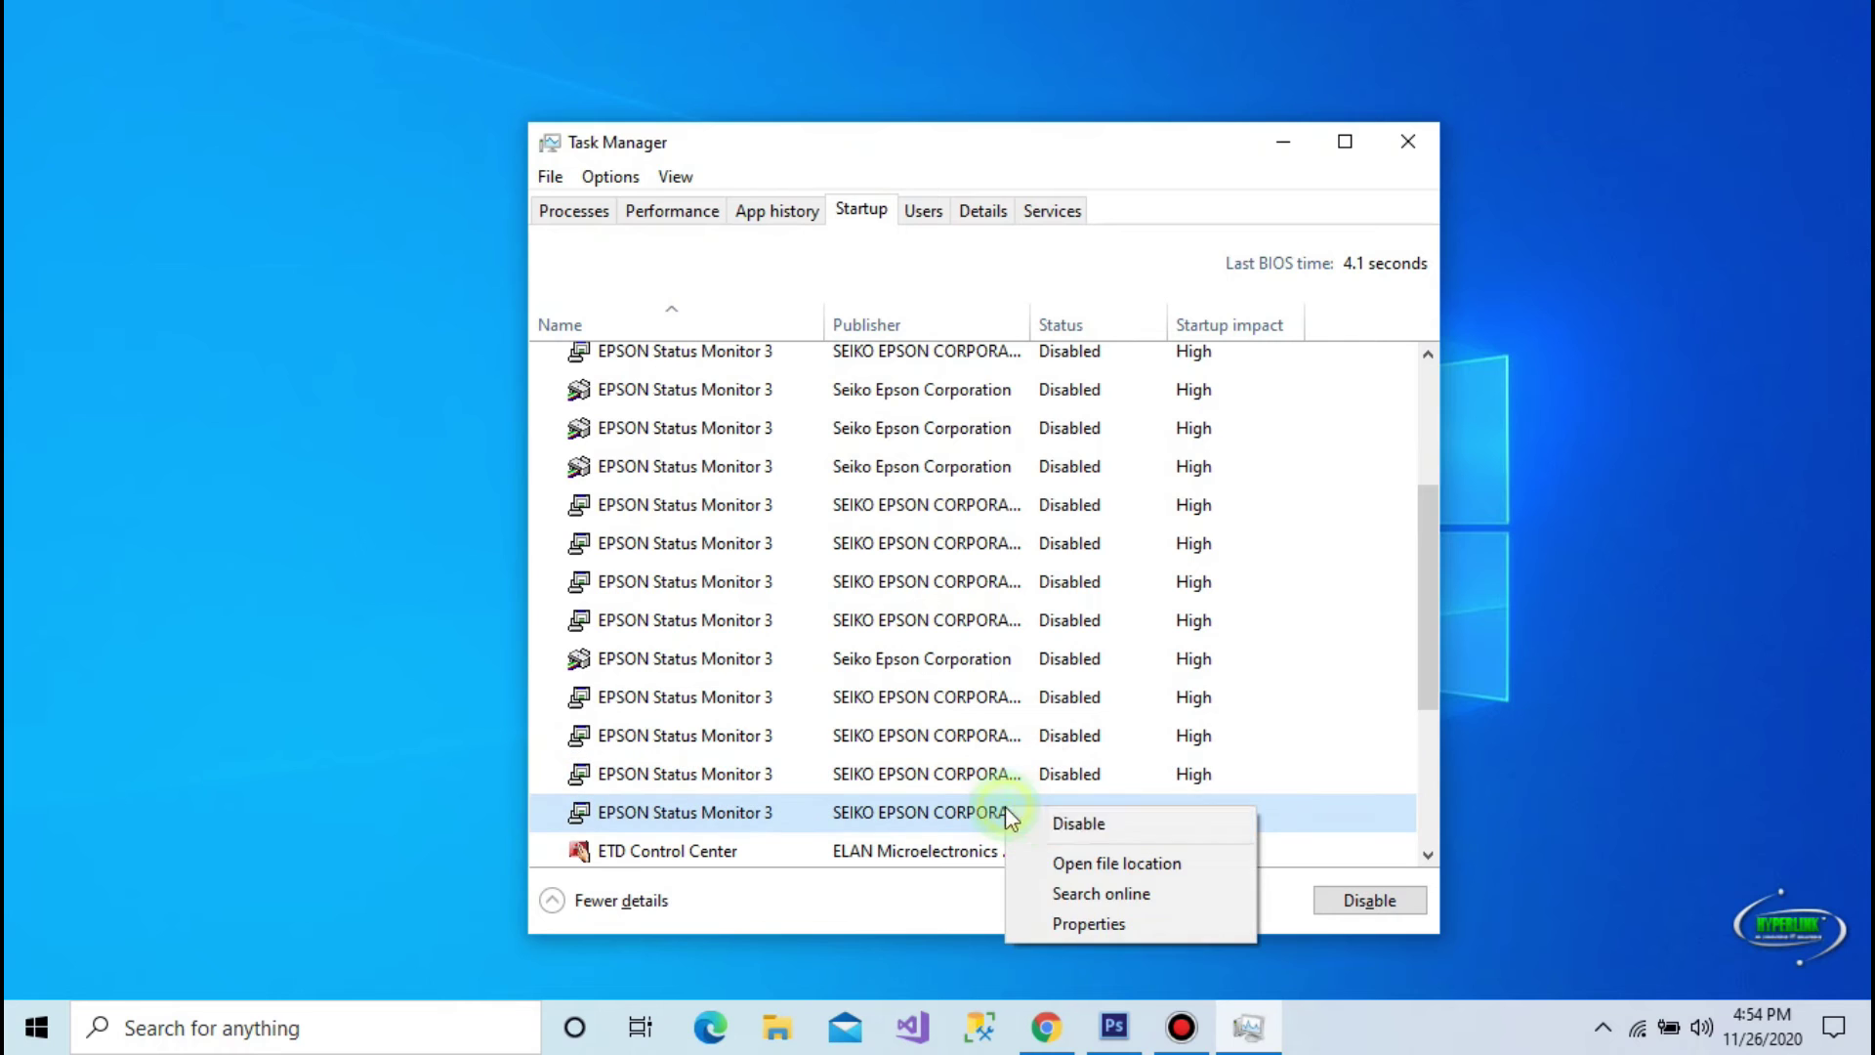
click(1028, 823)
Disable the ETD Control Center and Intel Graphics Command startup entries
drag(1427, 628, 1411, 712)
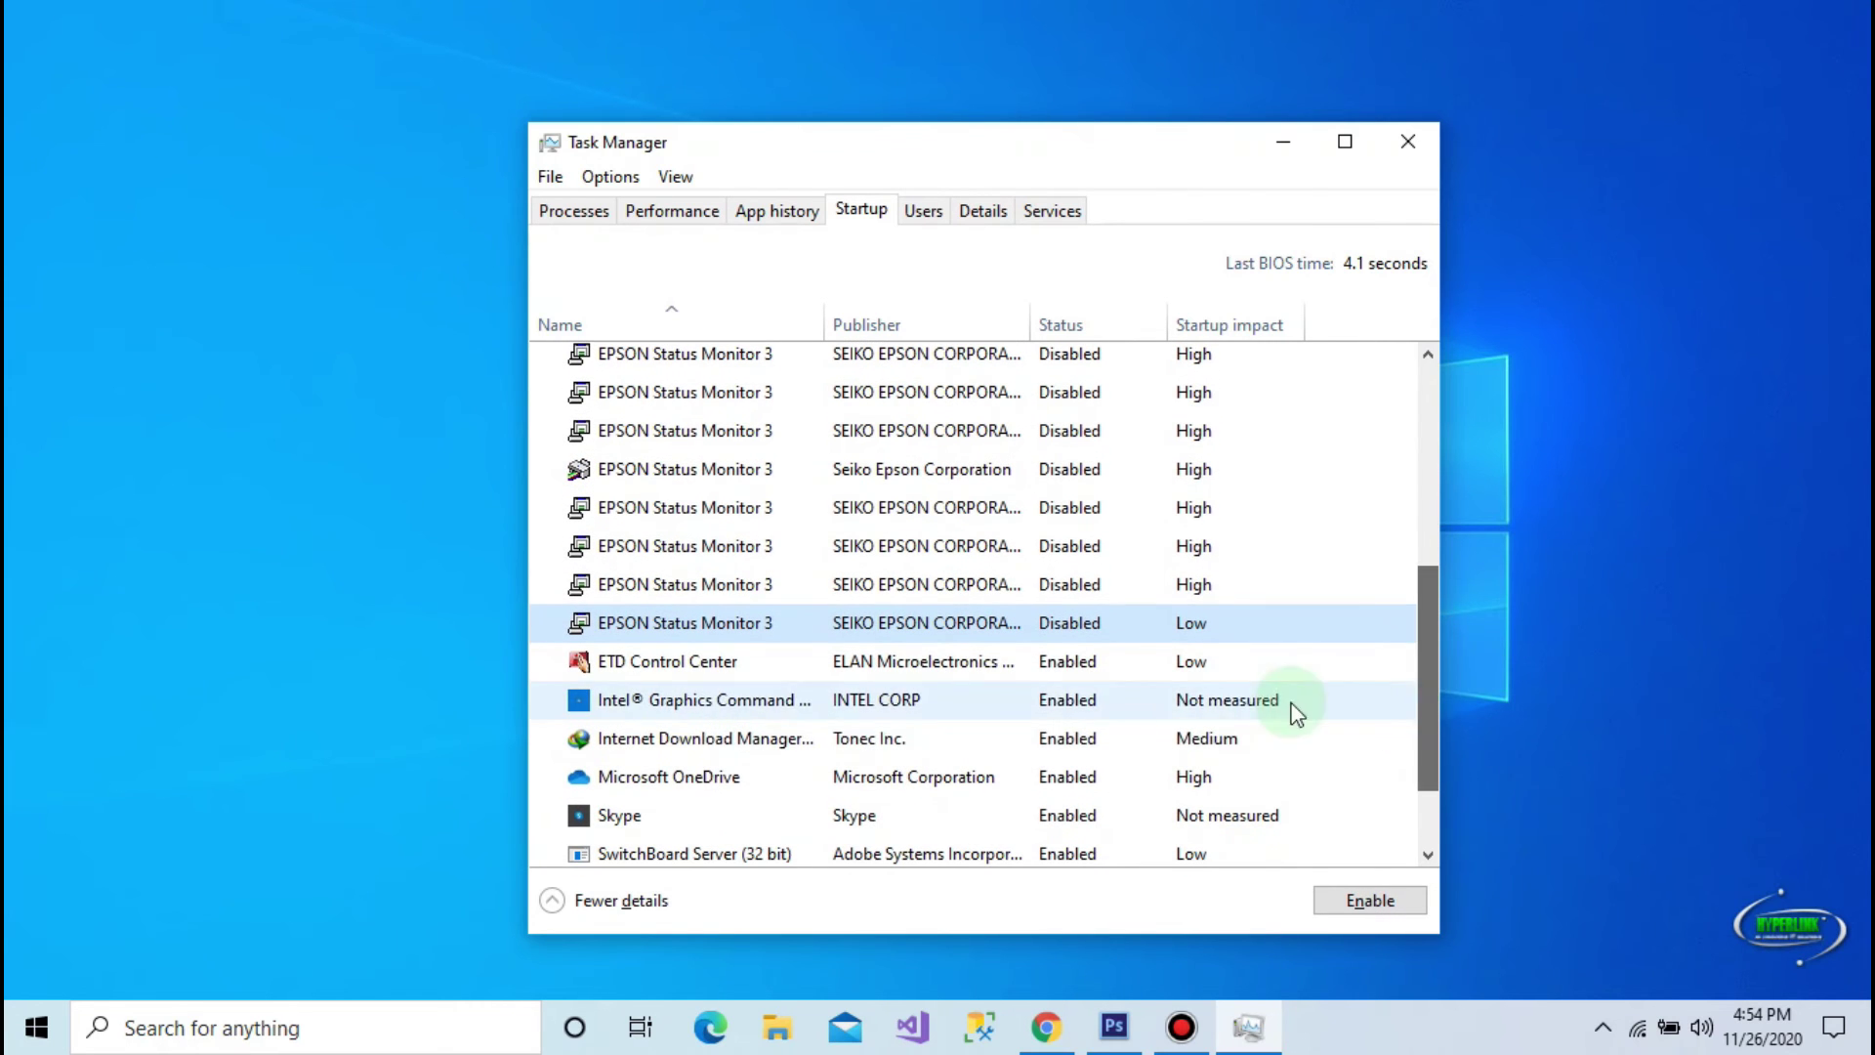
right_click(897, 664)
click(906, 683)
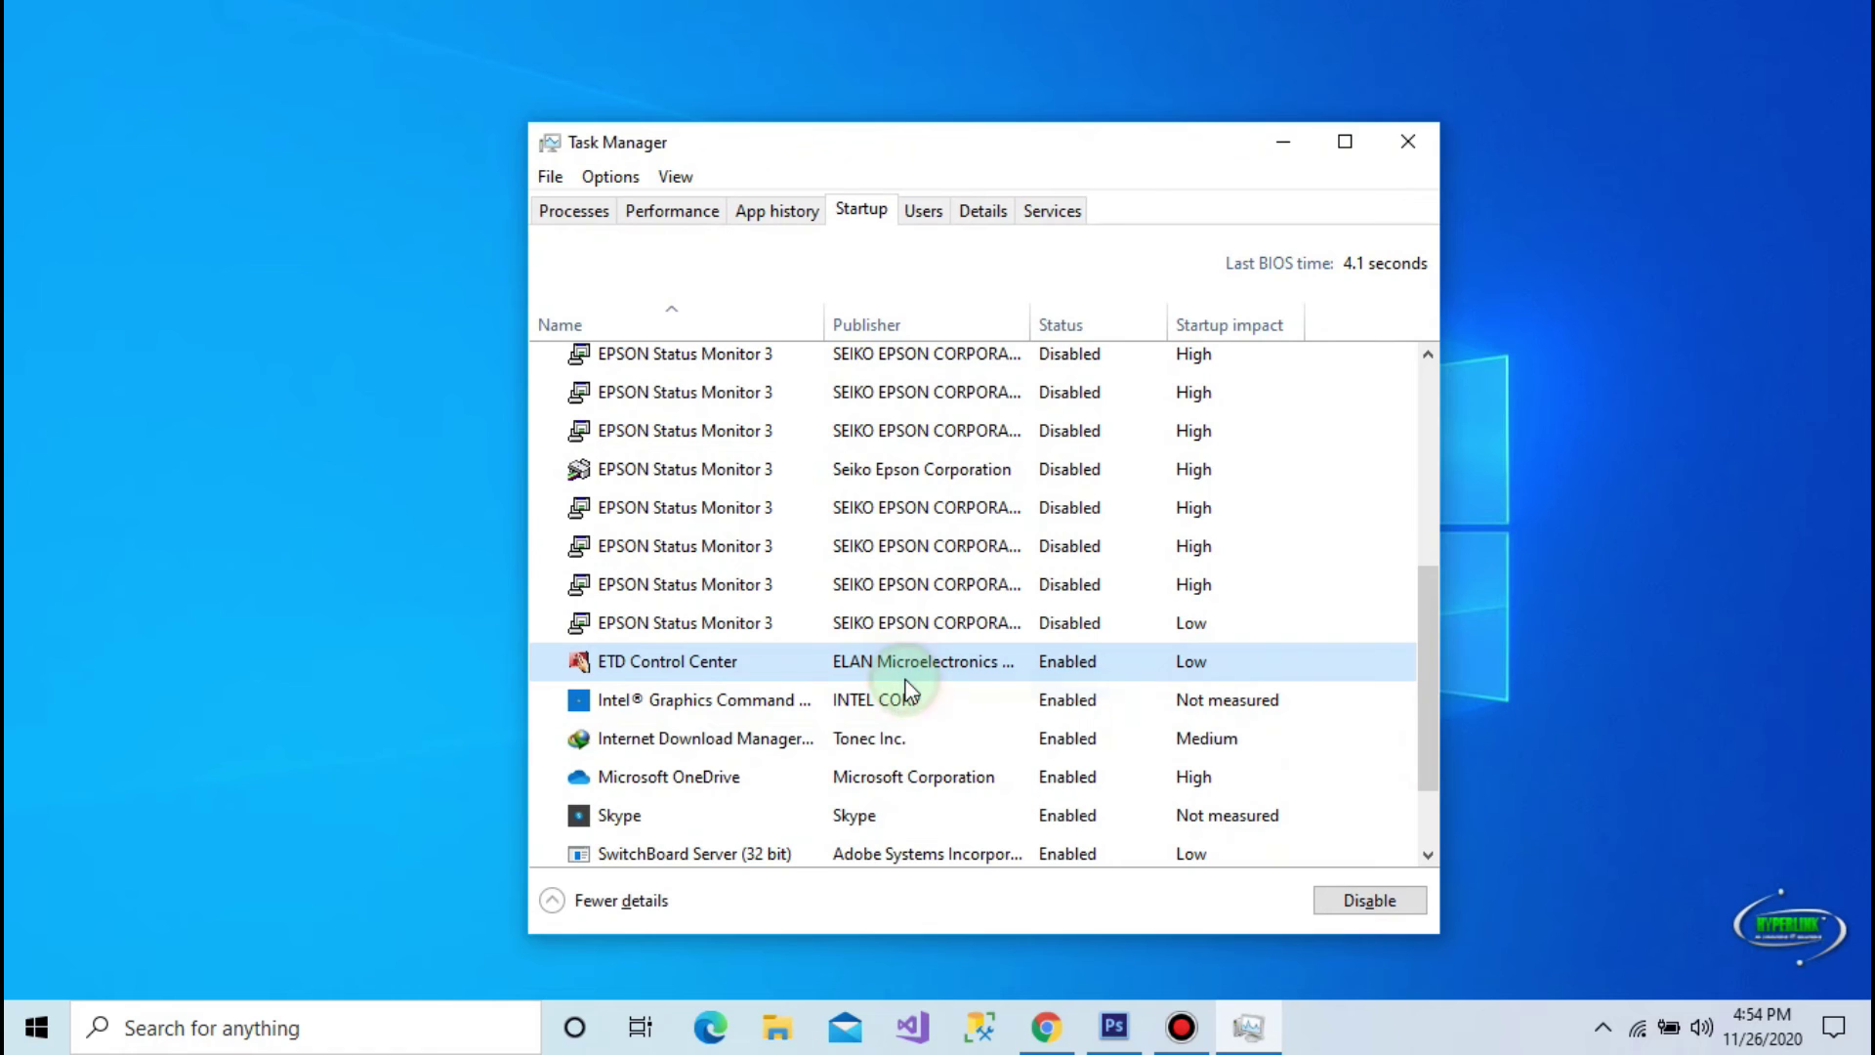
right_click(730, 696)
click(743, 714)
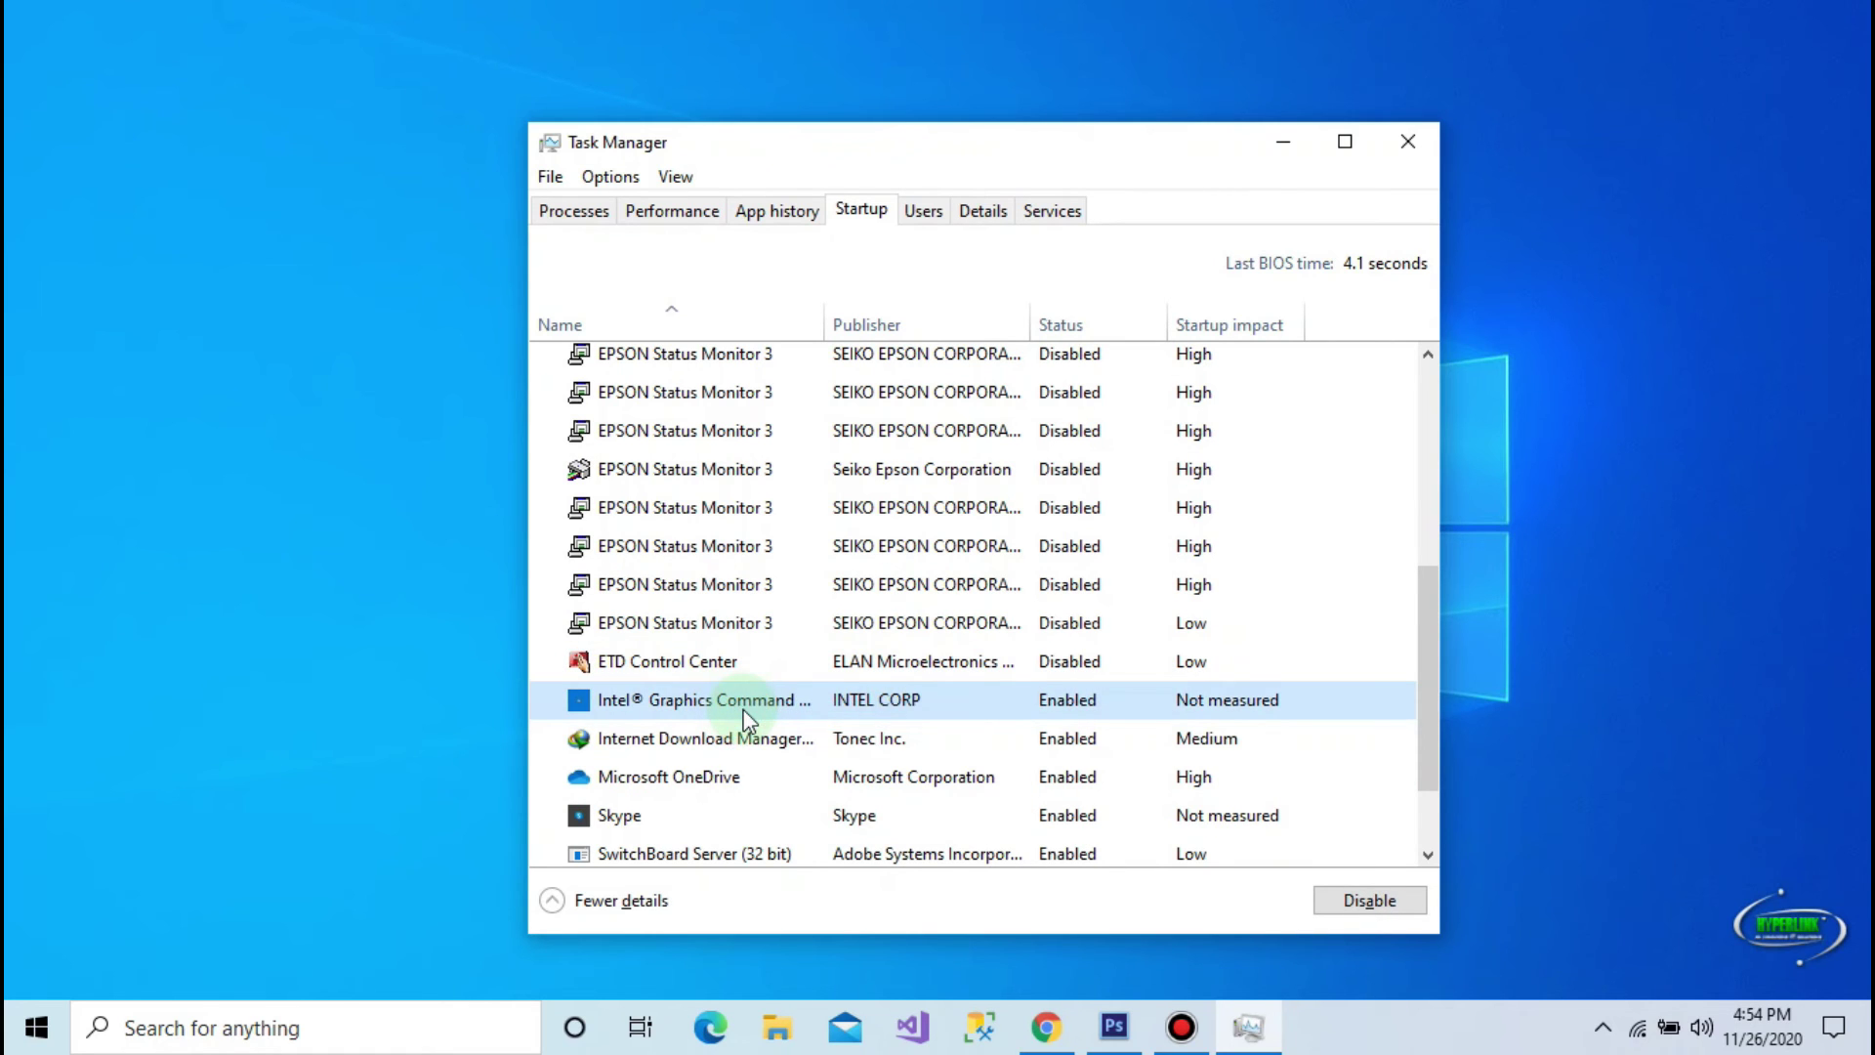
right_click(700, 748)
click(711, 766)
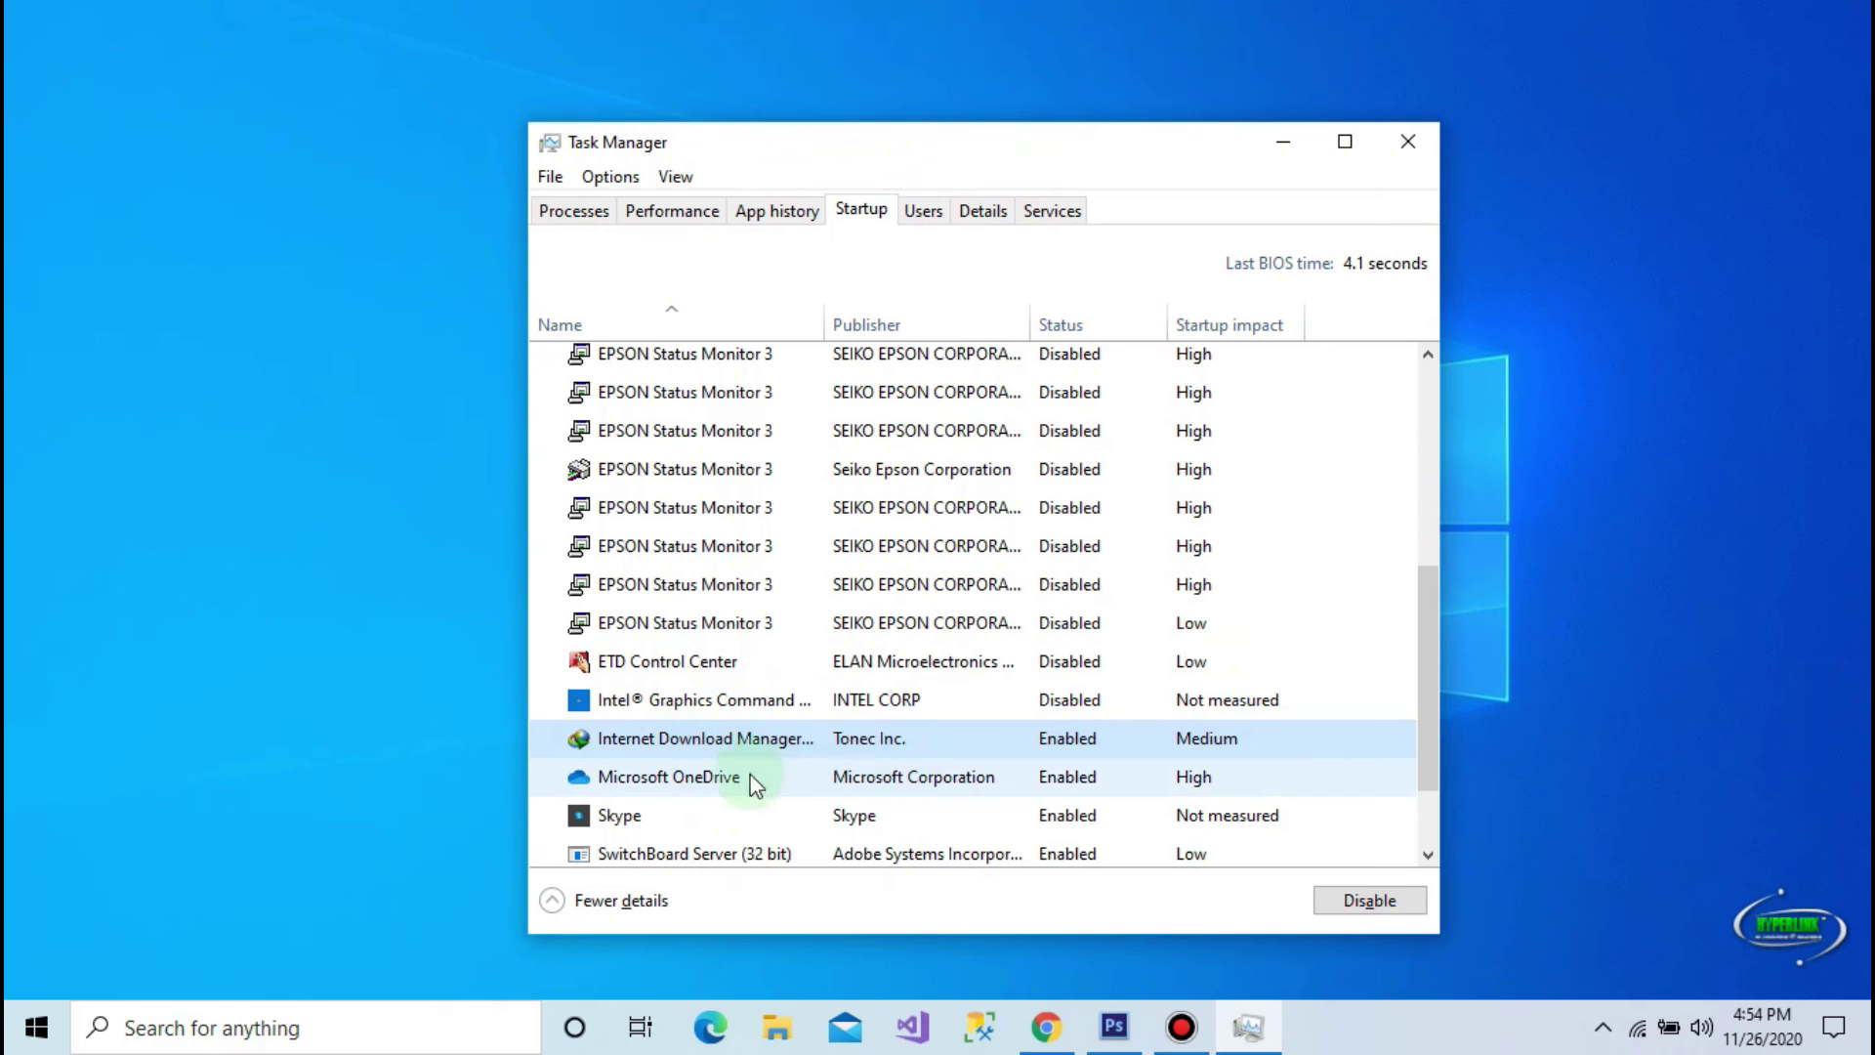
Disable the Microsoft OneDrive and Skype startup entries
click(982, 786)
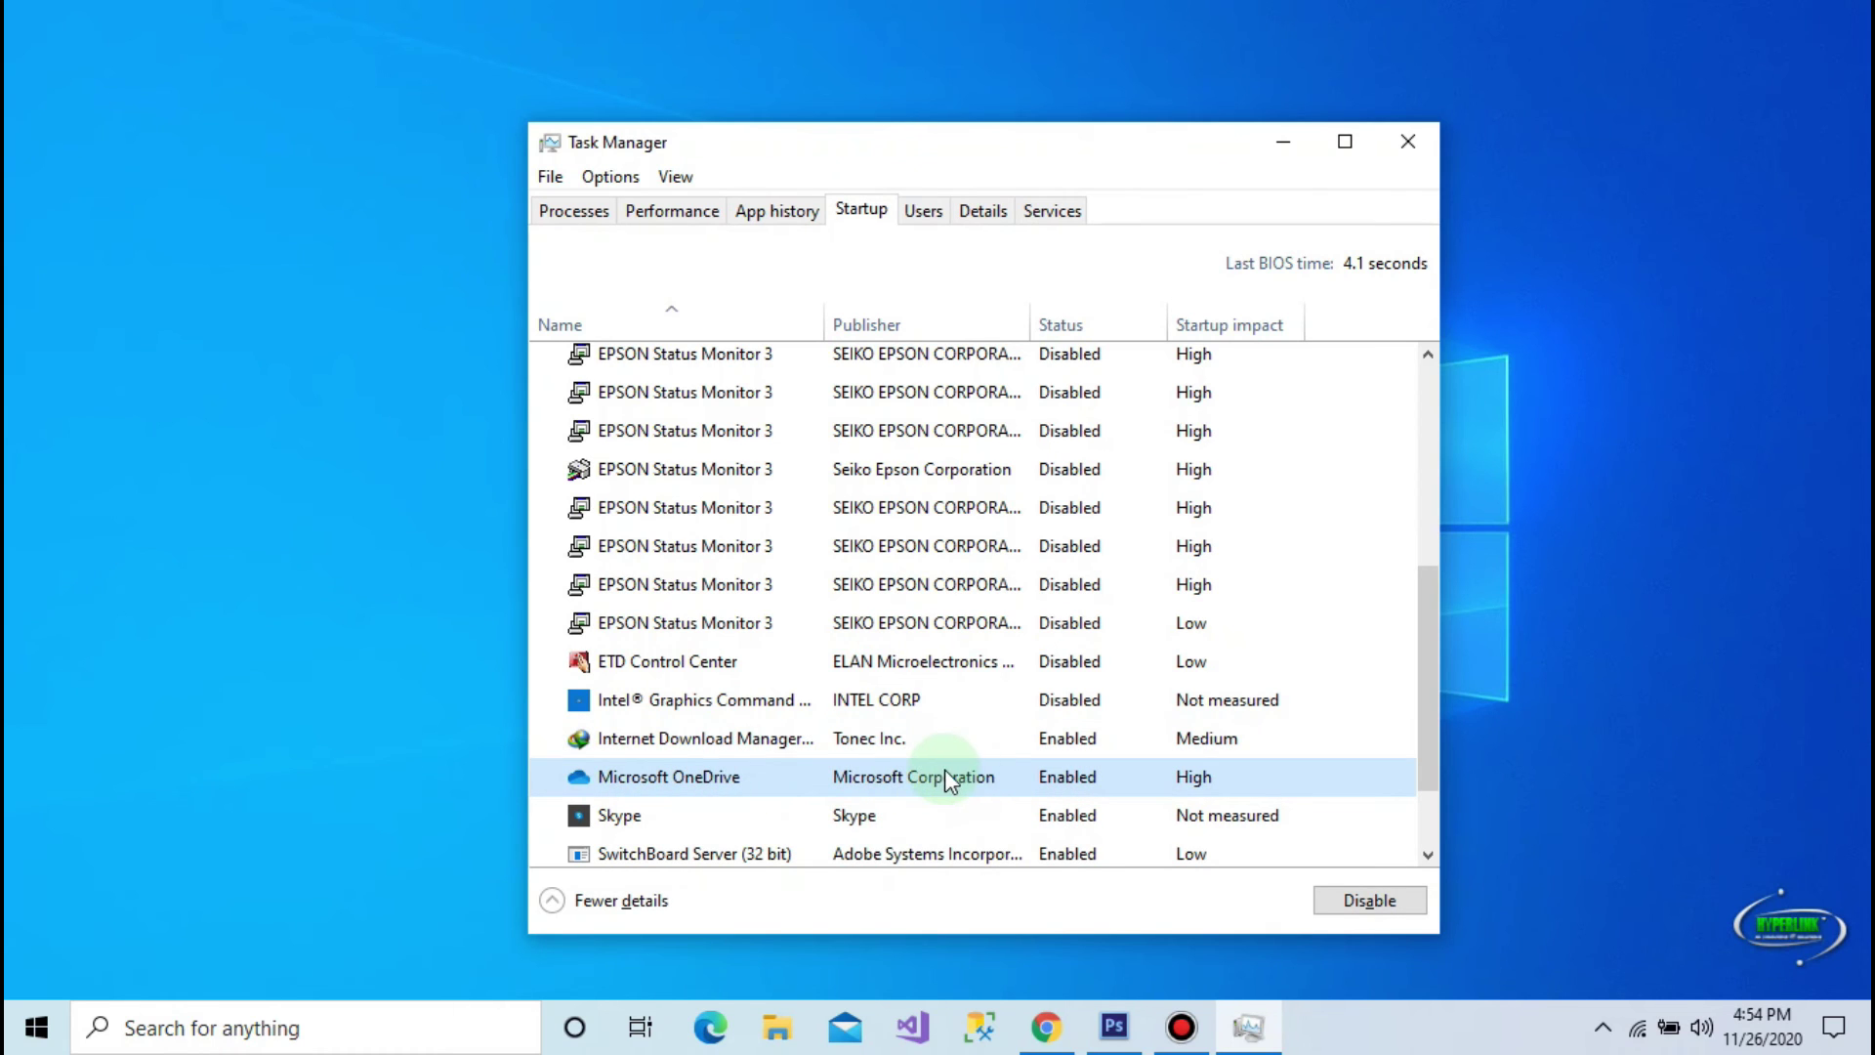
right_click(1060, 784)
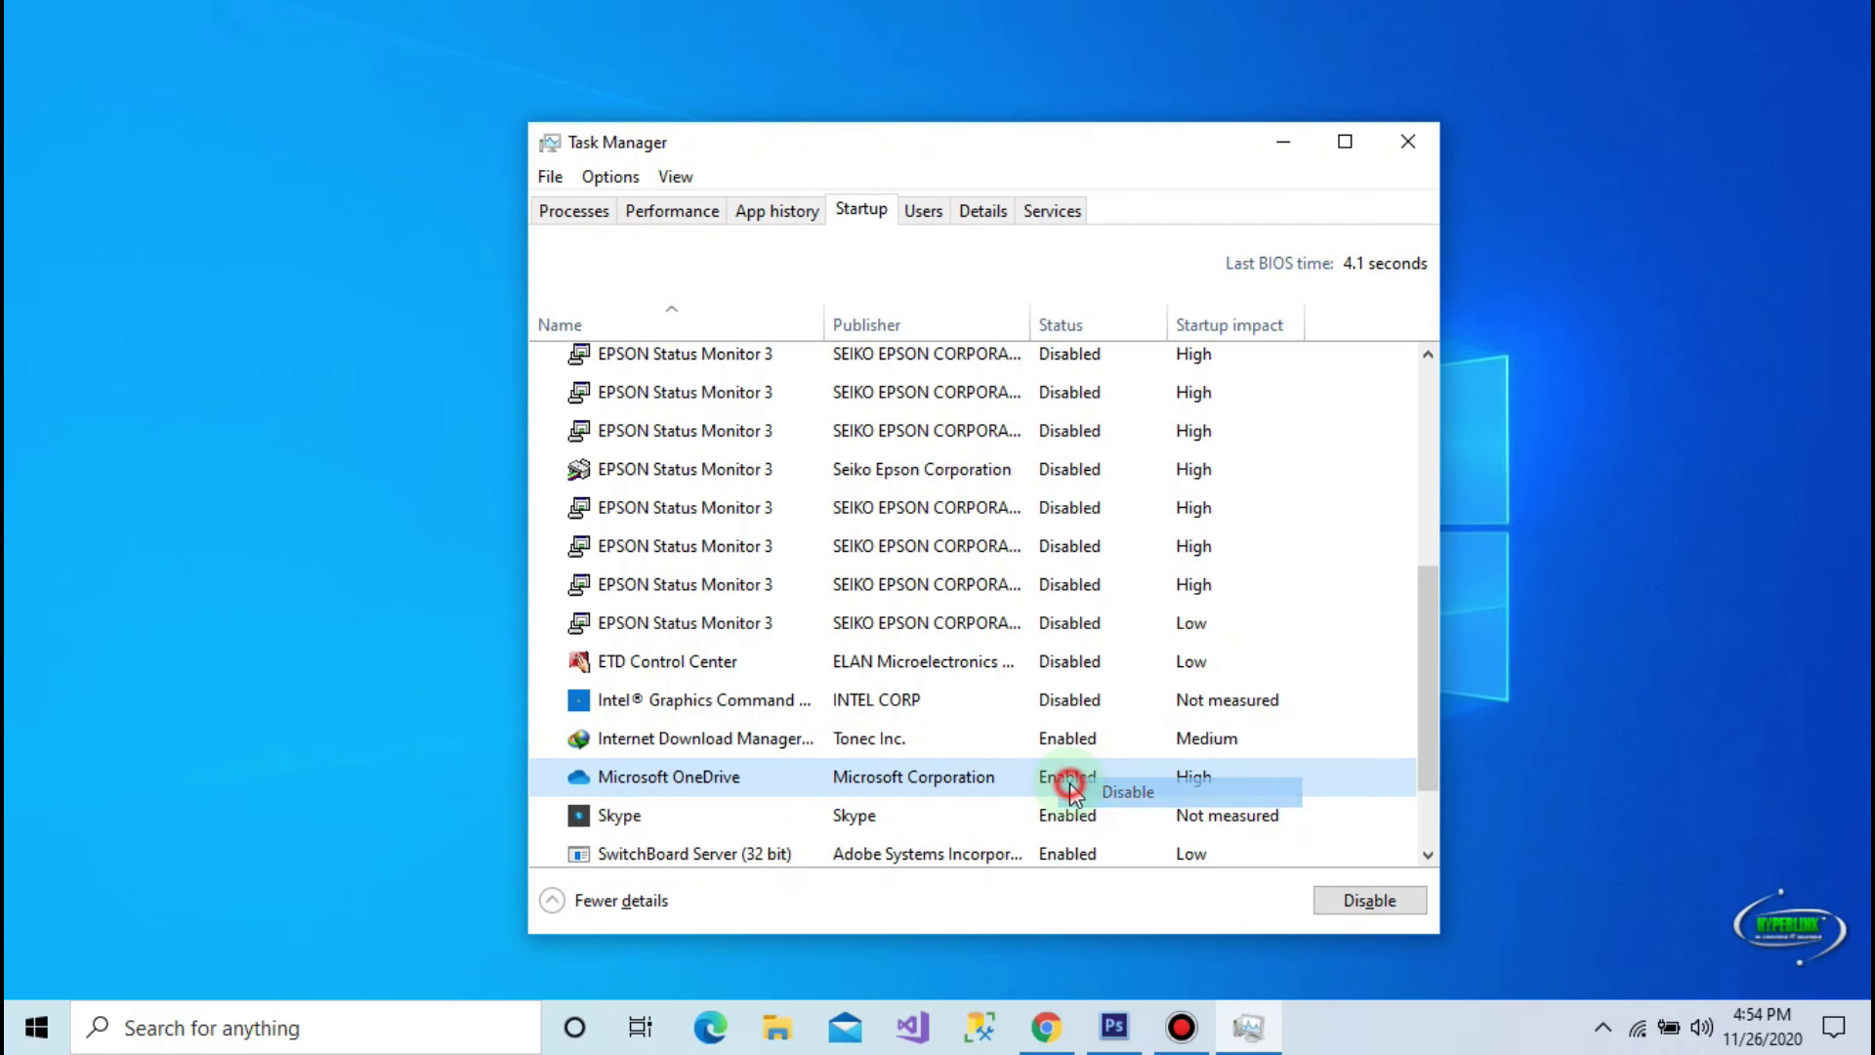
click(1084, 791)
right_click(1051, 824)
click(1057, 829)
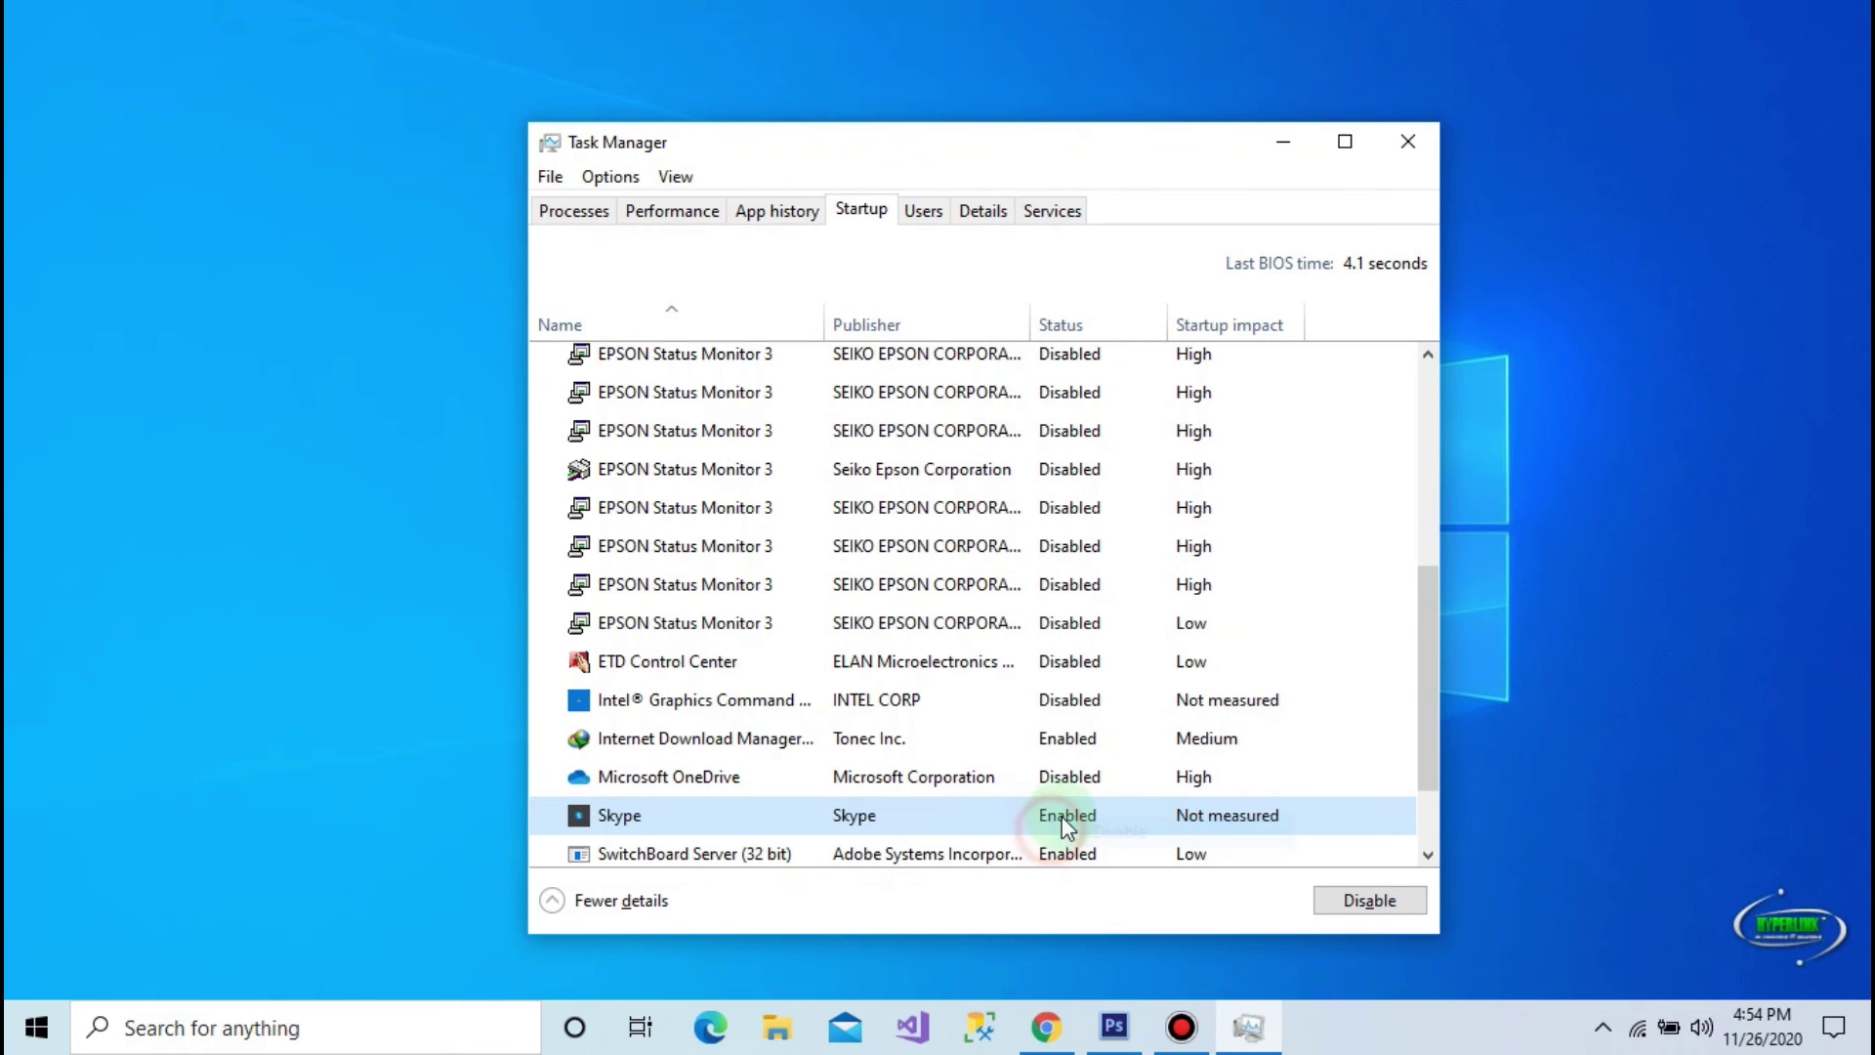
Disable the SwitchBoard Server (32 bit) startup entry, and select the USB Disk Security entry without disabling it
drag(1428, 716, 1427, 753)
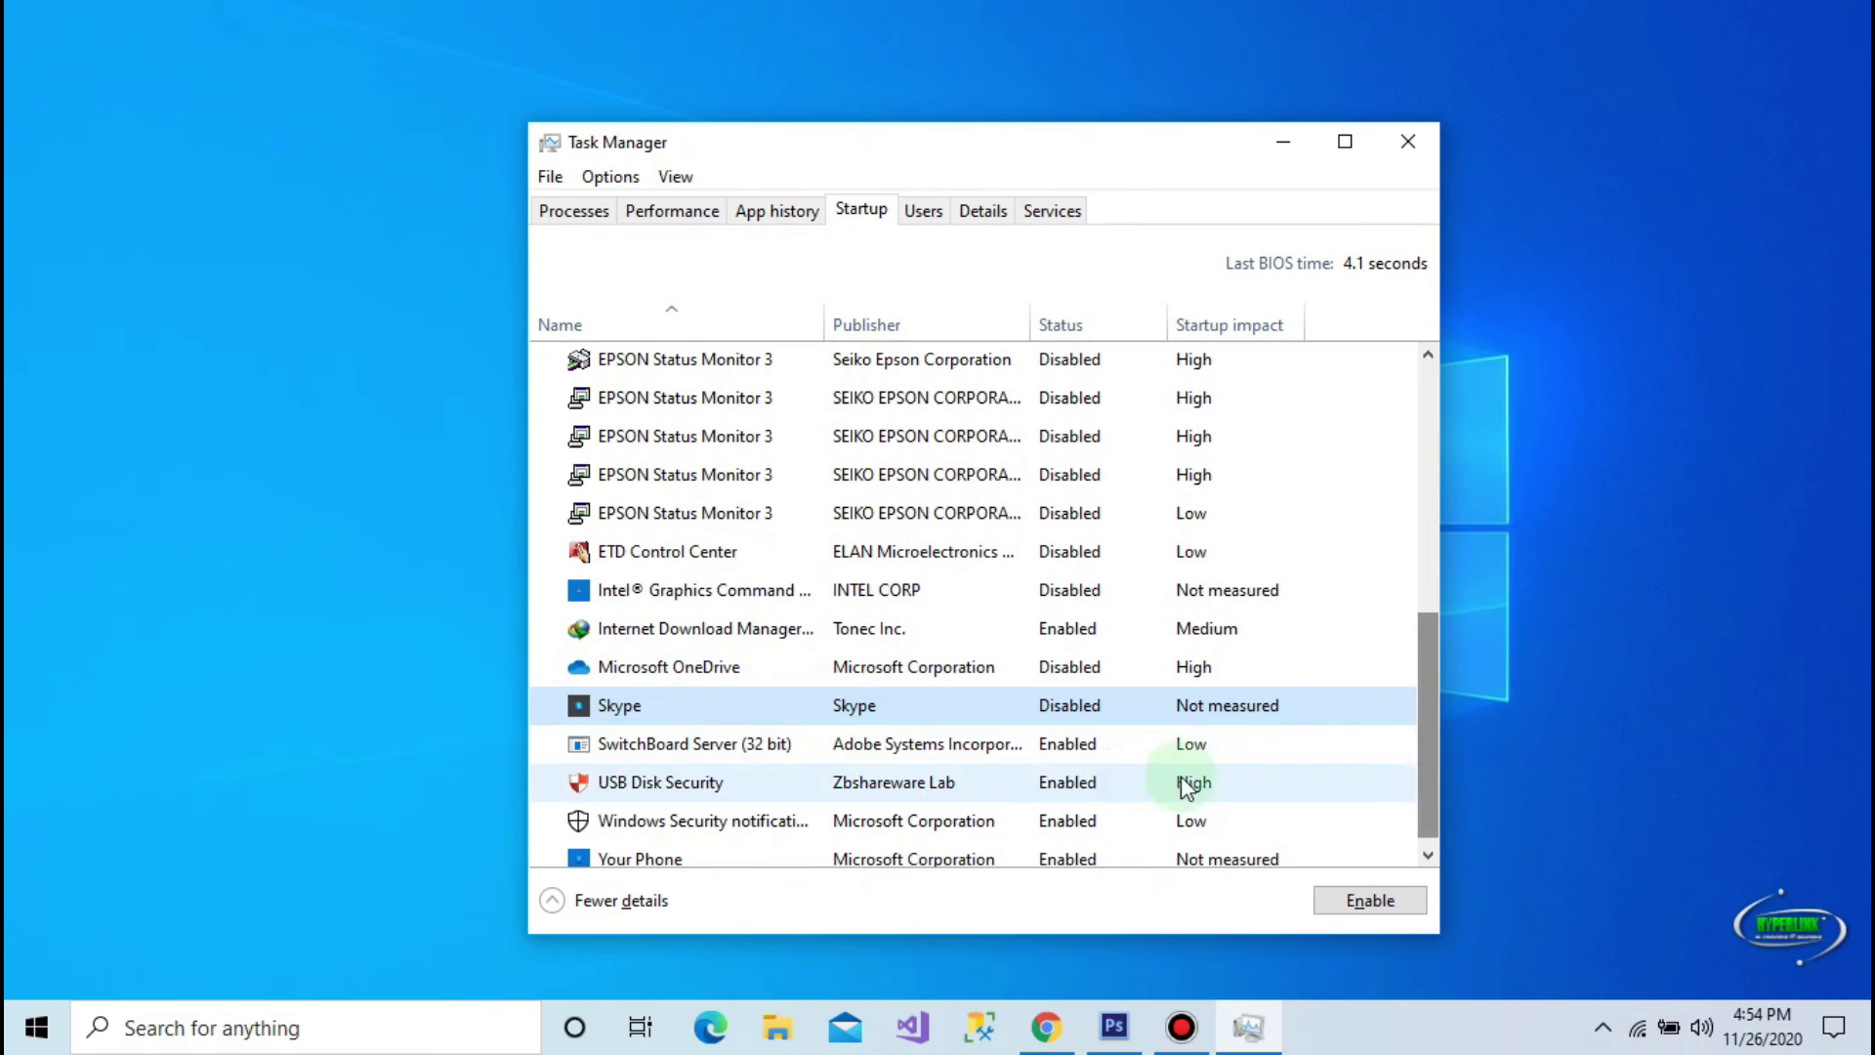
right_click(1008, 755)
click(1023, 771)
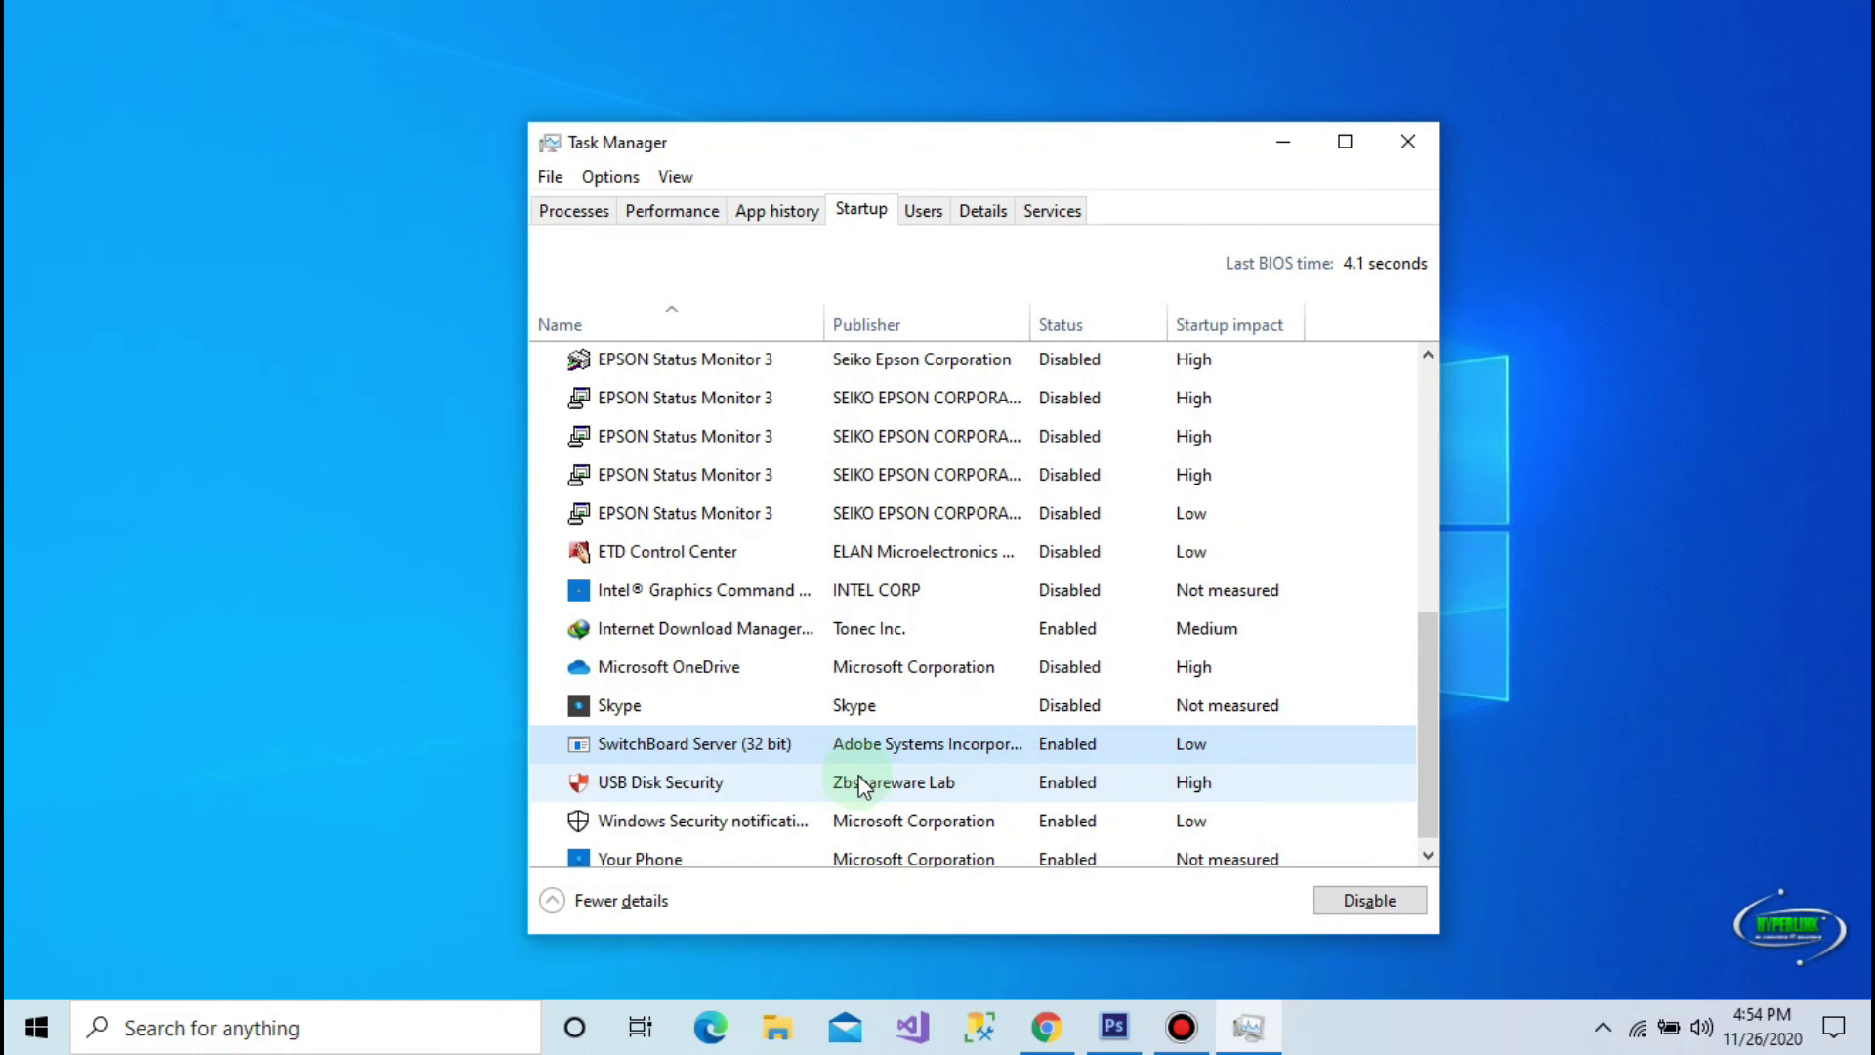
click(870, 782)
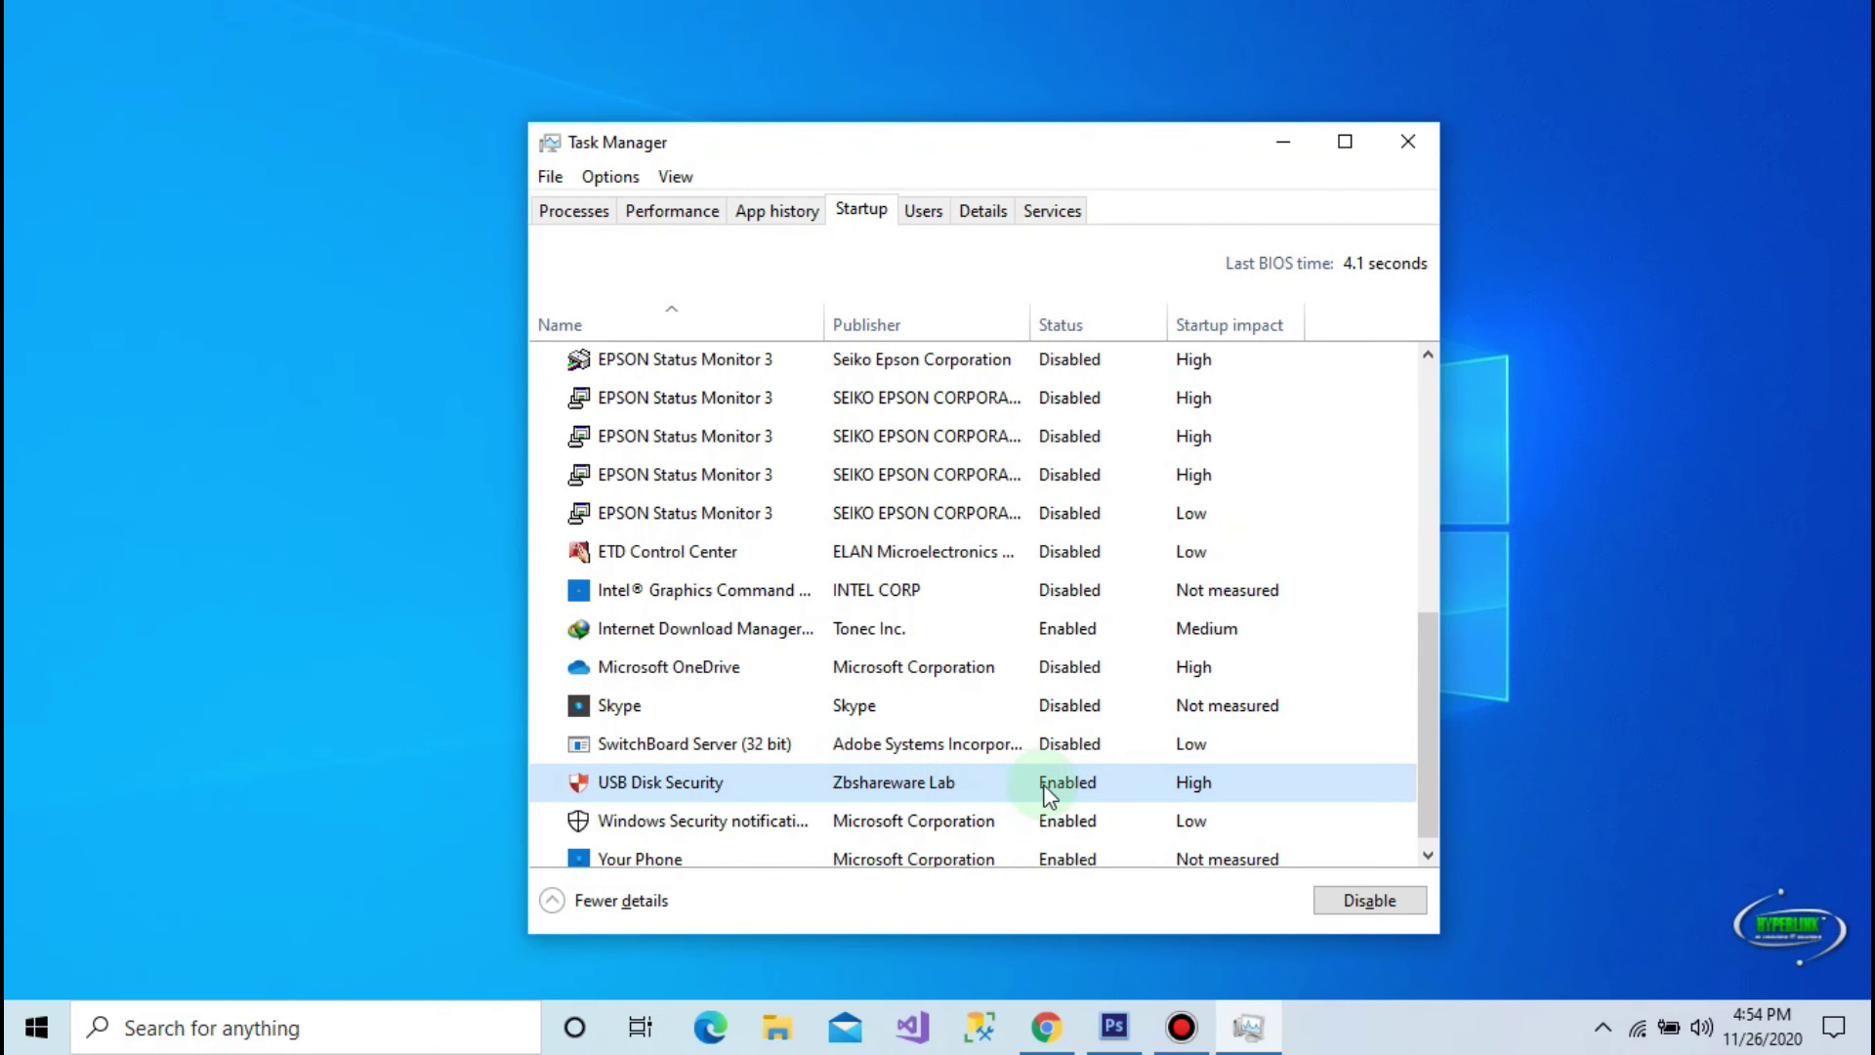
Disable the Windows Security notification and Your Phone startup entries at the end of the list
click(1001, 823)
right_click(1002, 823)
click(1022, 836)
click(1026, 859)
right_click(1029, 860)
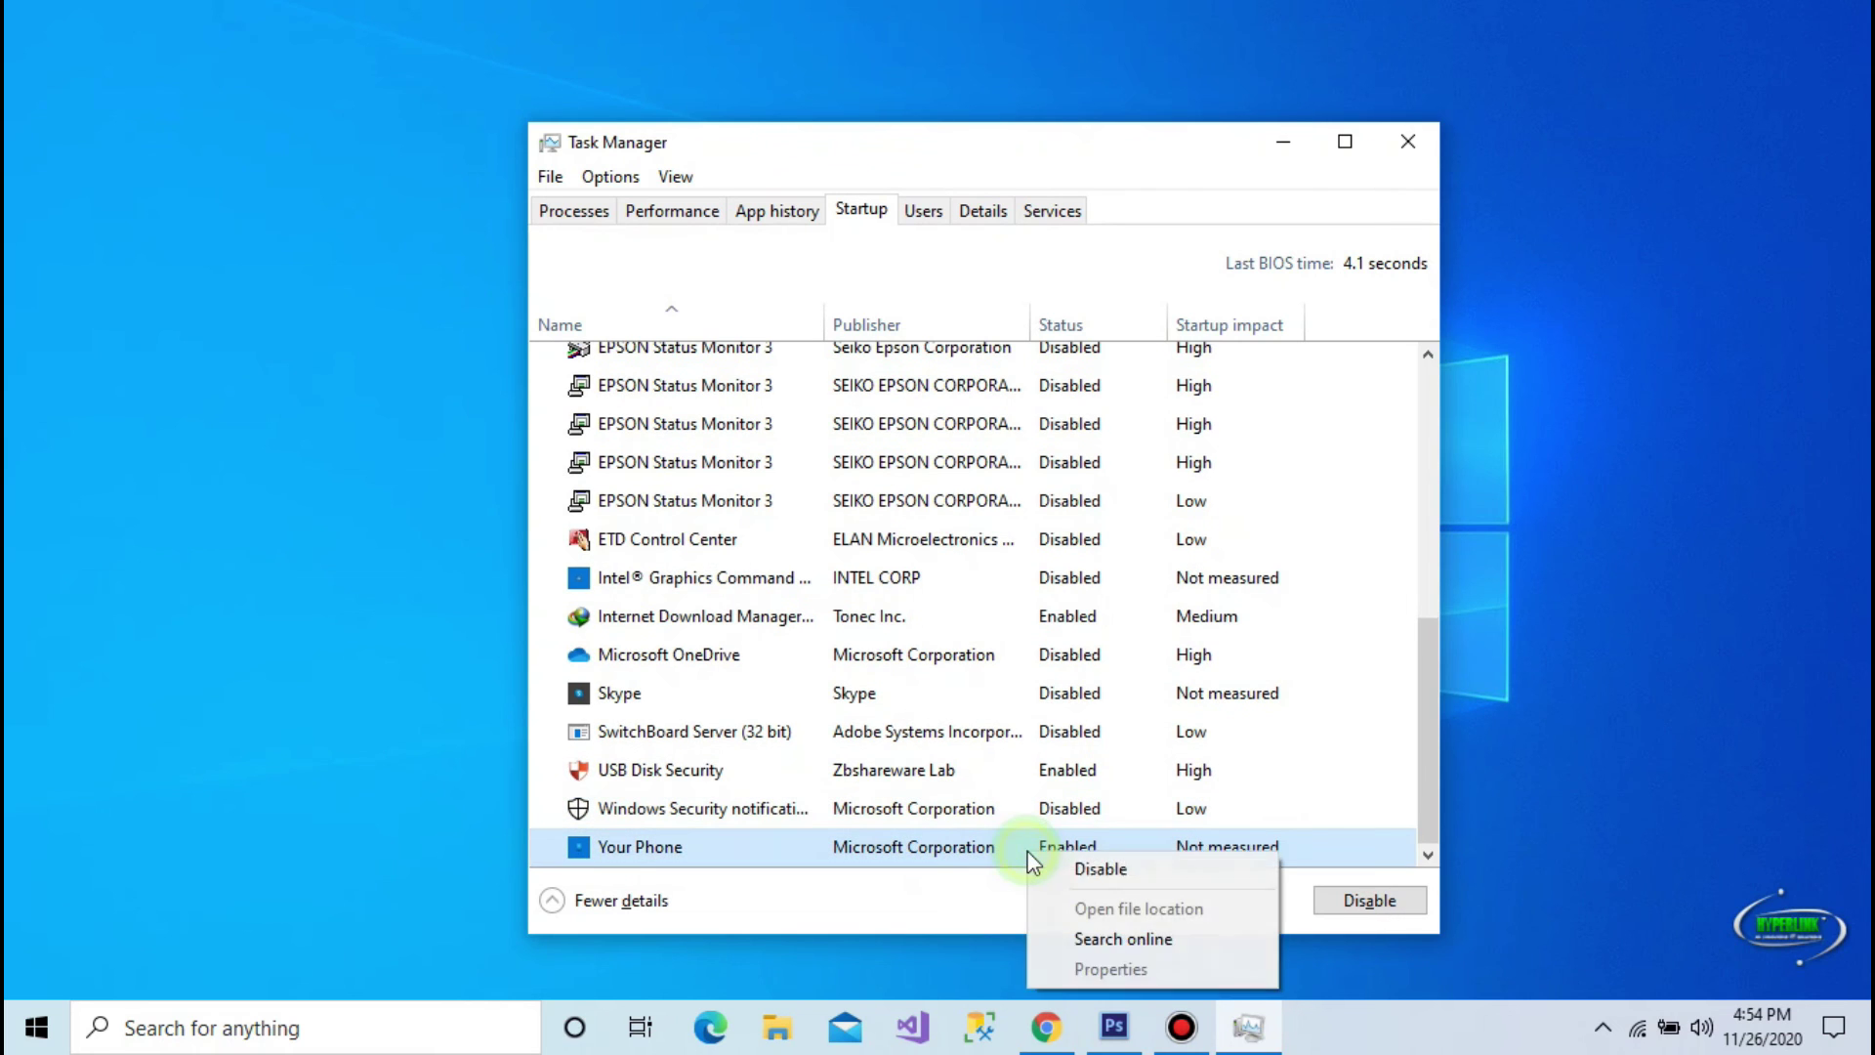
click(1040, 869)
Review the startup list from its beginning and close Task Manager
drag(1420, 740, 1420, 477)
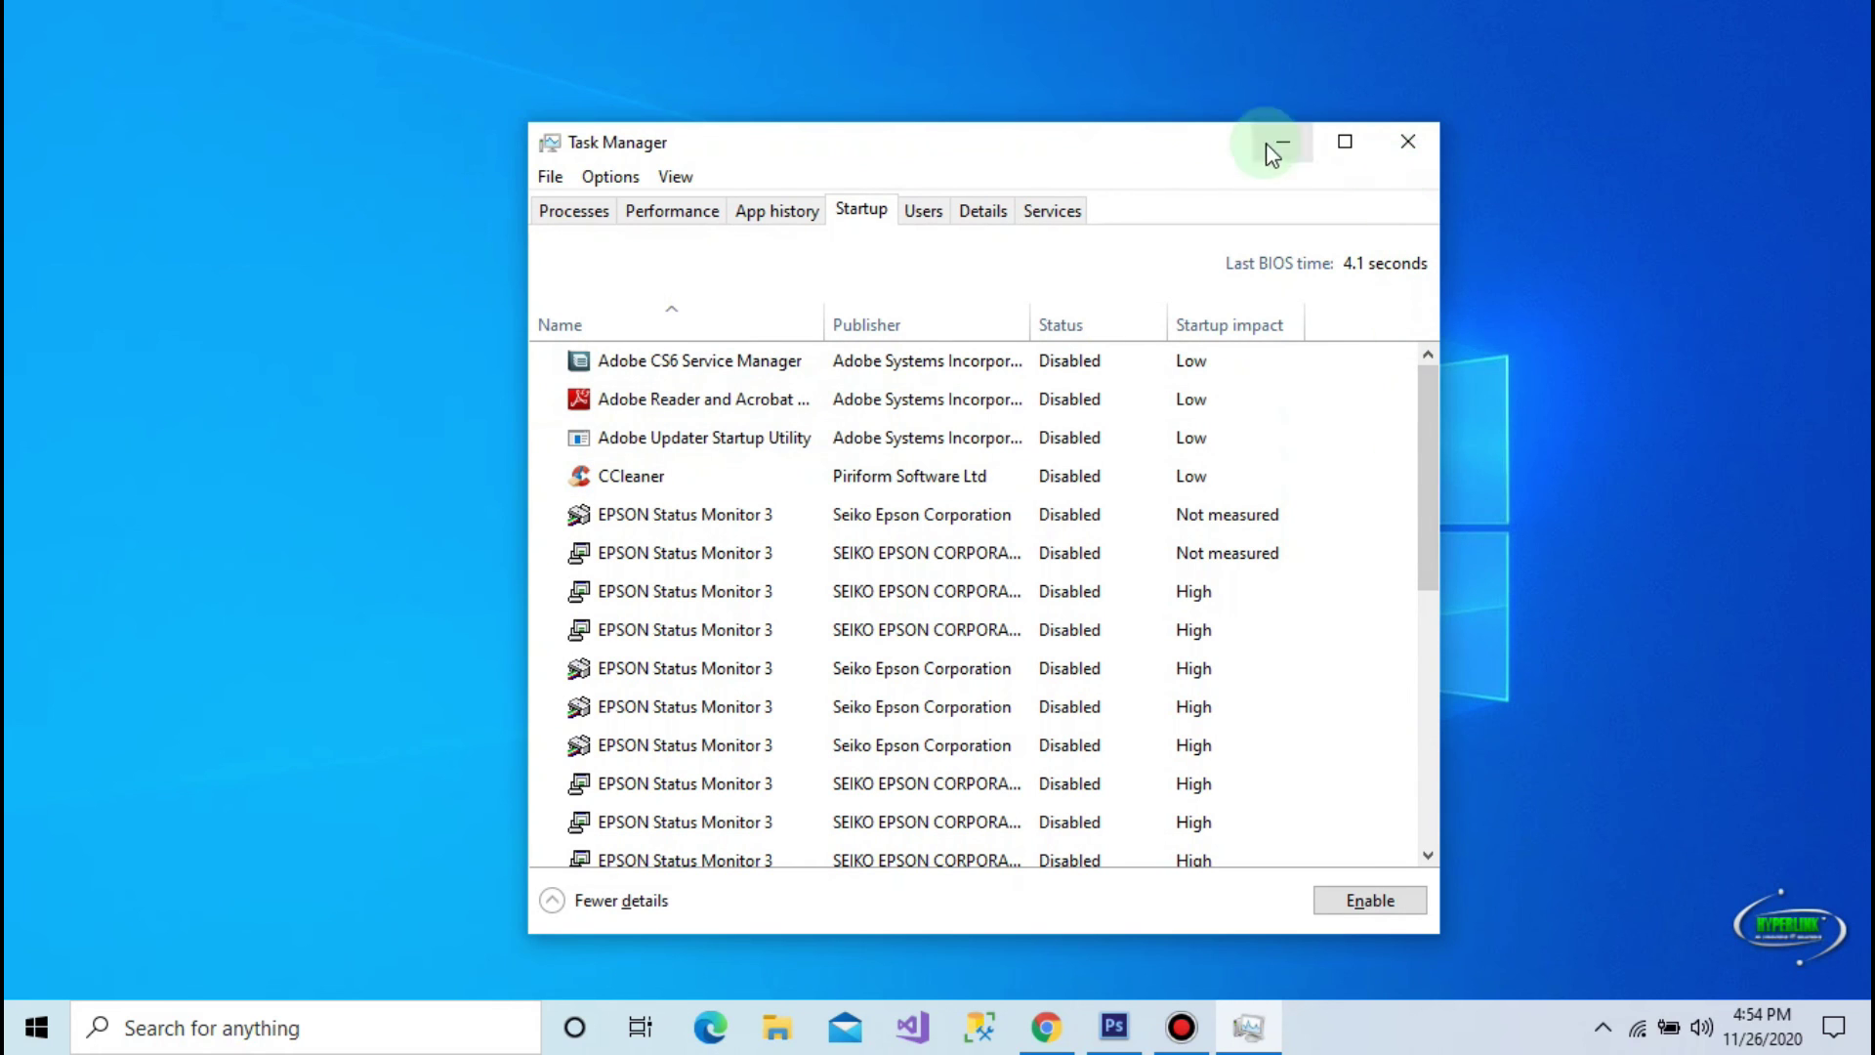
drag(1015, 142, 983, 138)
click(825, 208)
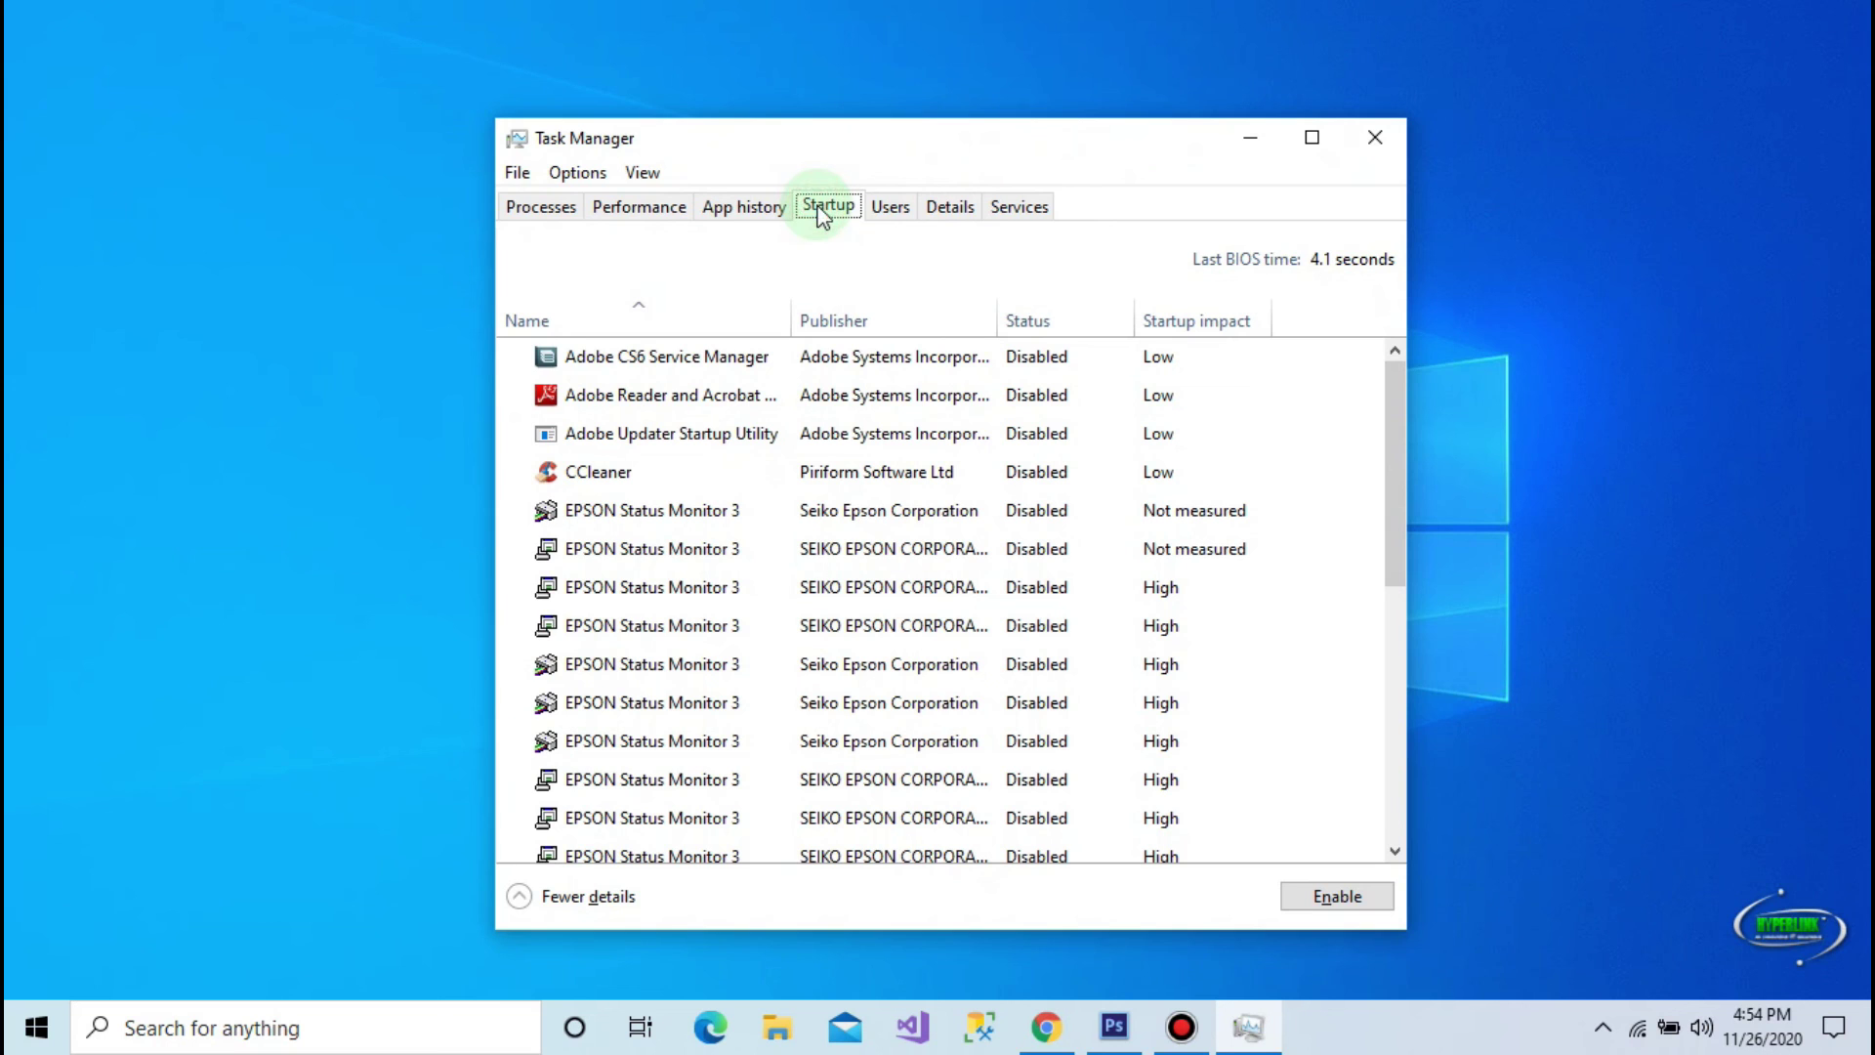
click(1367, 137)
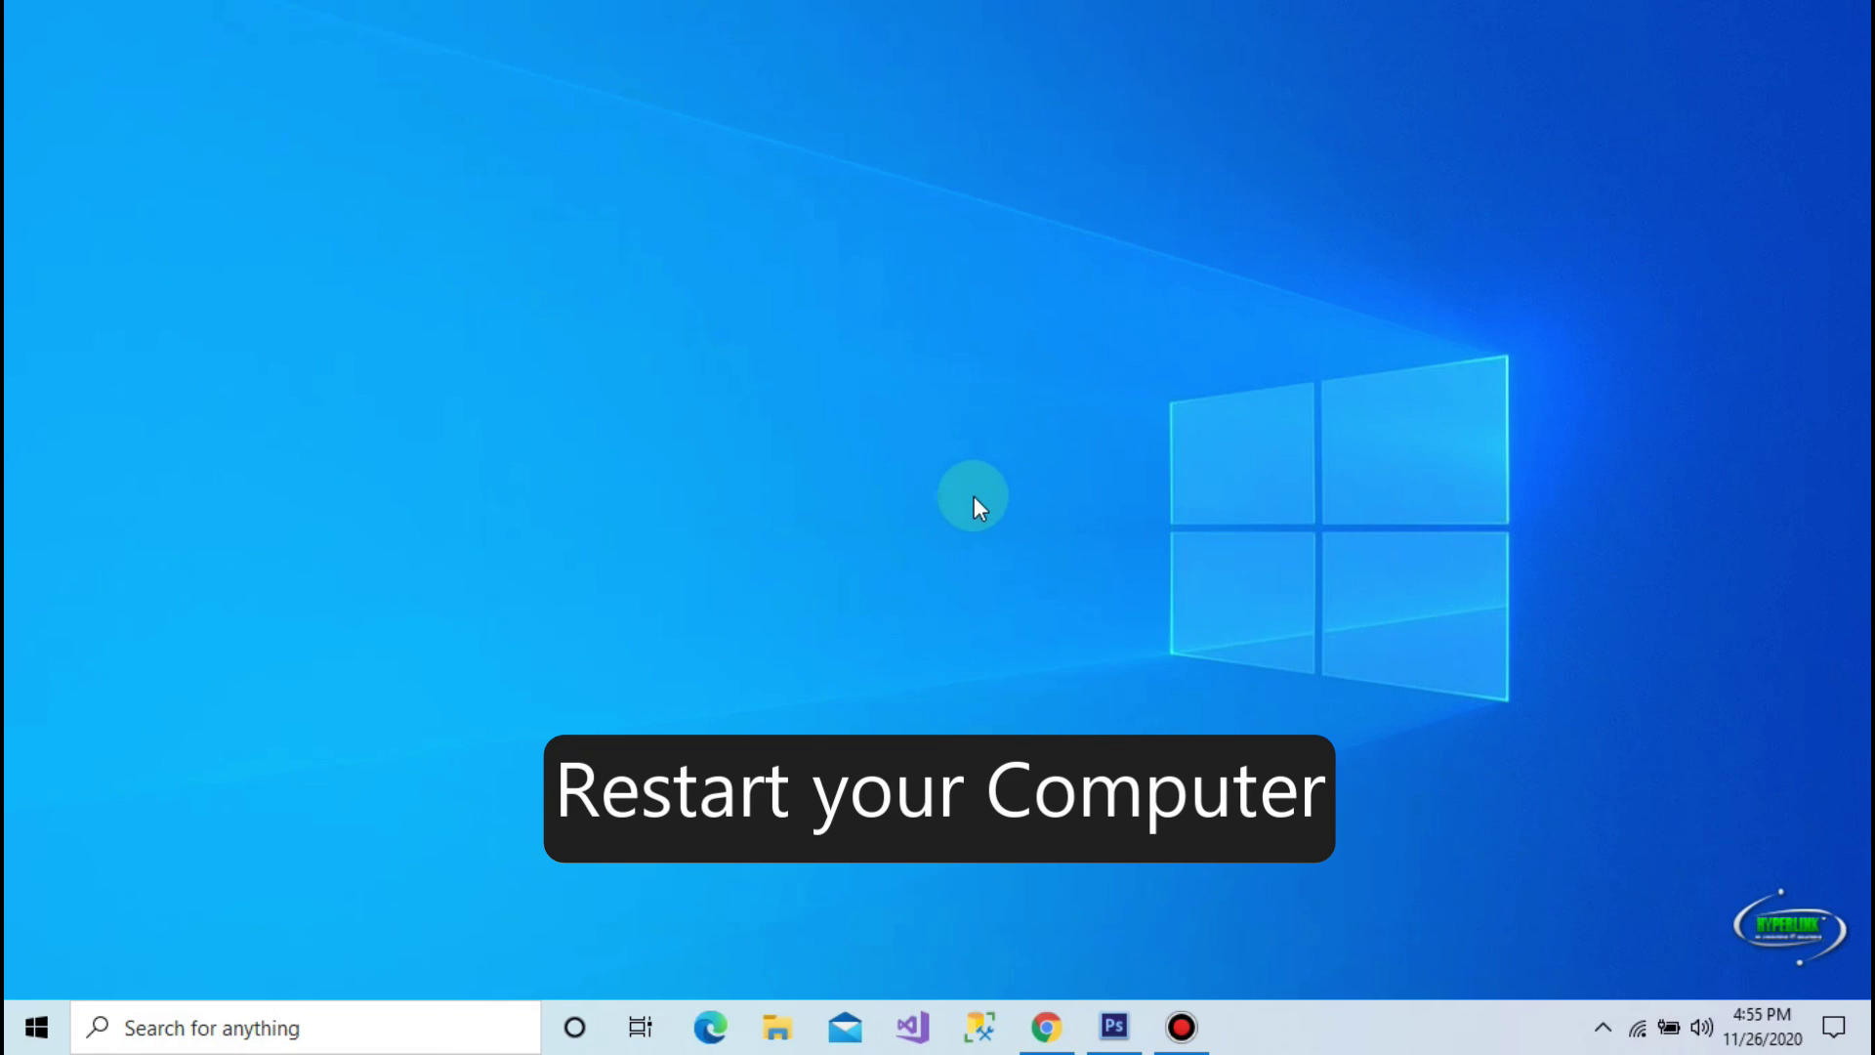